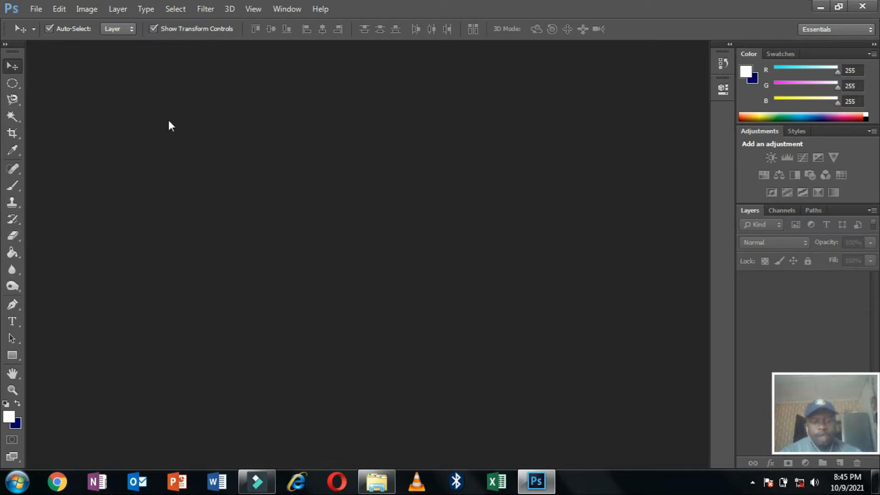
Create a new blank document using the International Paper preset at A4 size.
left_click(37, 9)
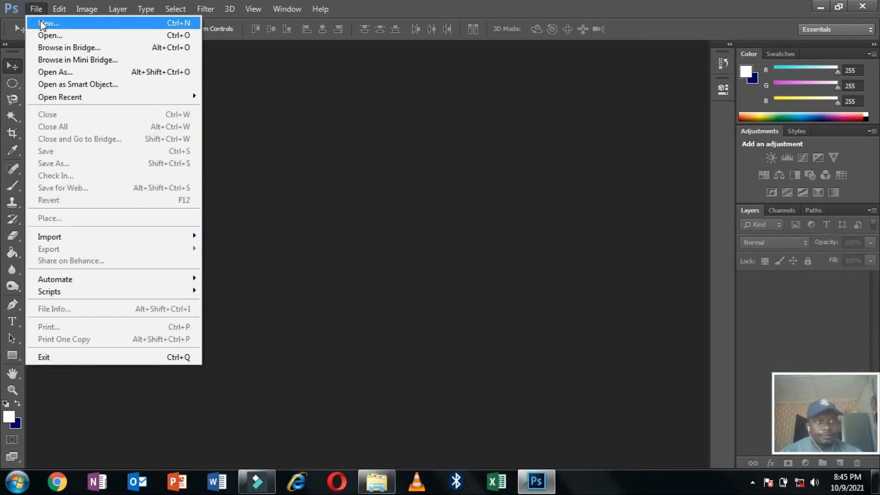
left_click(42, 23)
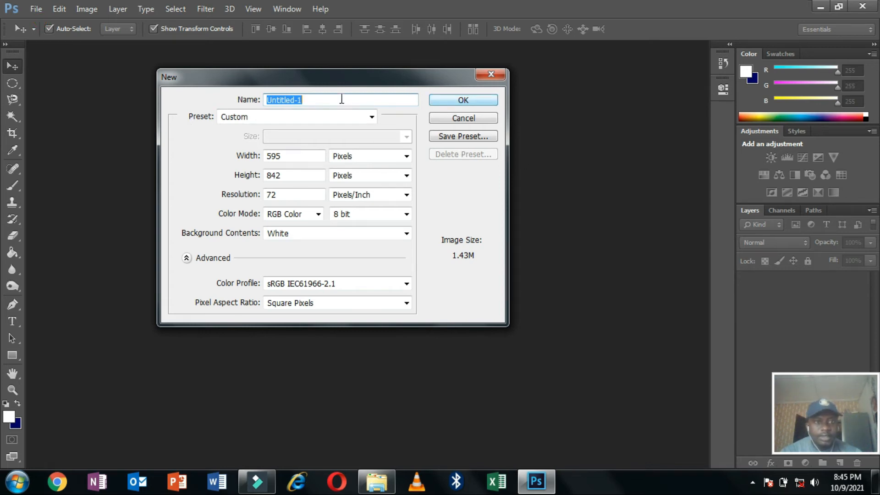
left_click(330, 115)
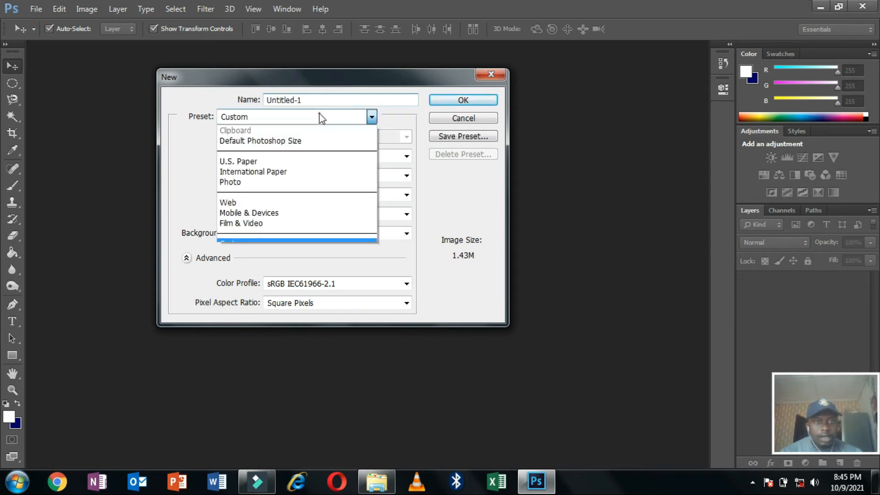
left_click(257, 172)
left_click(321, 136)
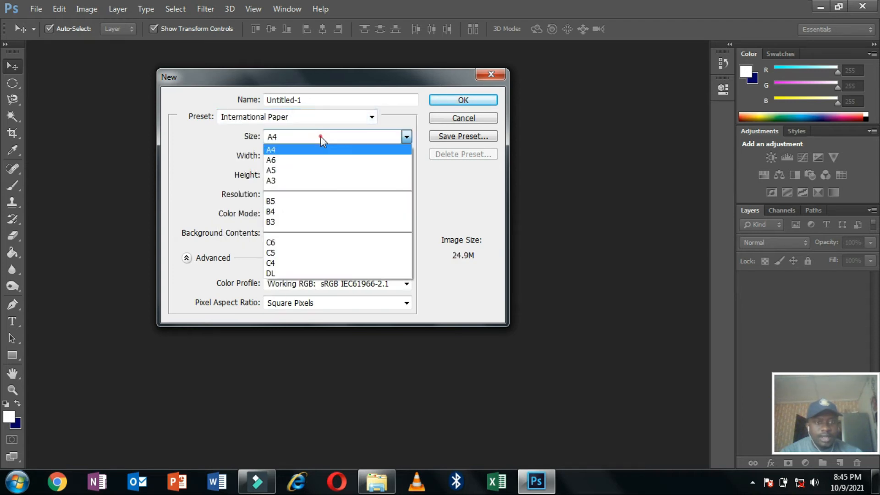
left_click(302, 154)
left_click(446, 108)
left_click(455, 100)
Choose the Rectangular Marquee Tool set to intersect with the current selection.
left_click(12, 83)
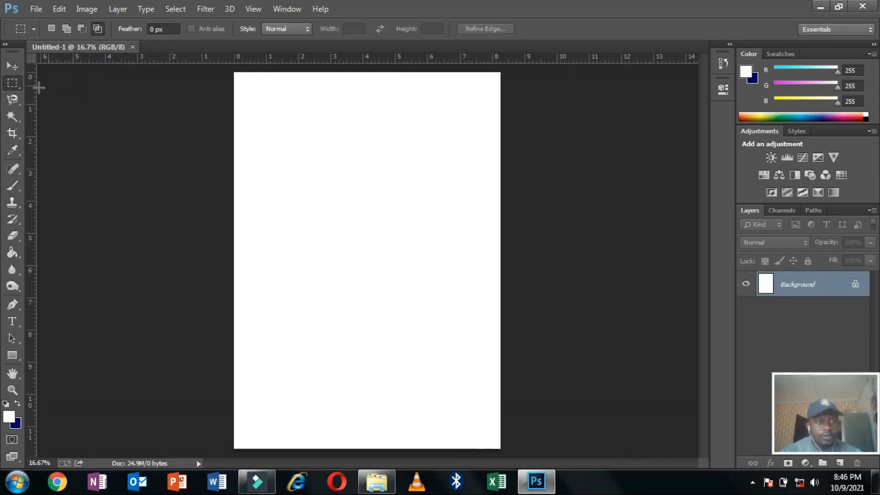
left_click(15, 81)
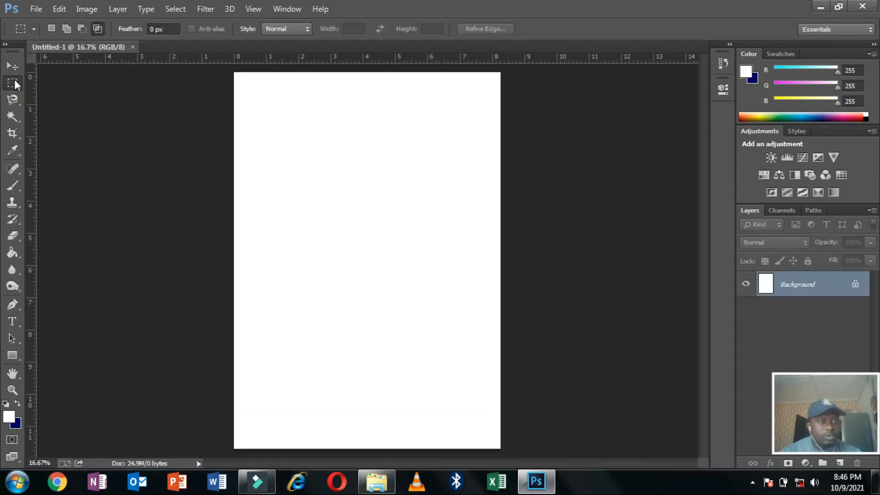
left_click(15, 83)
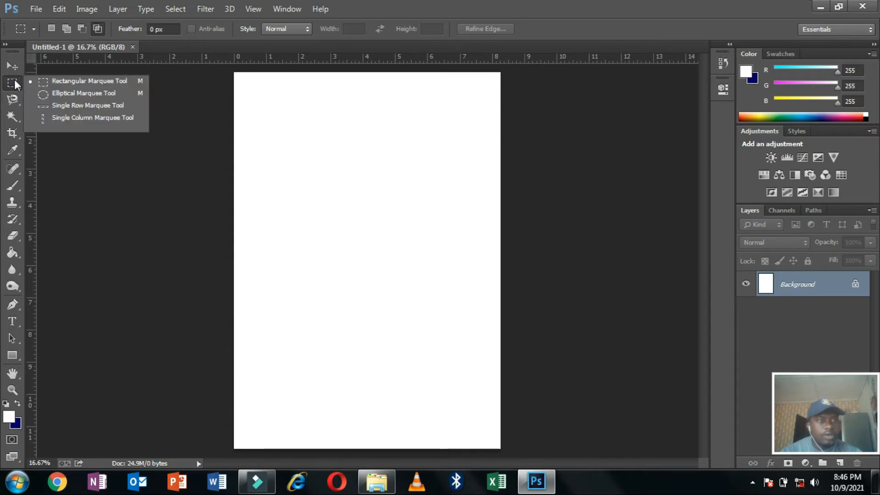
left_click(55, 85)
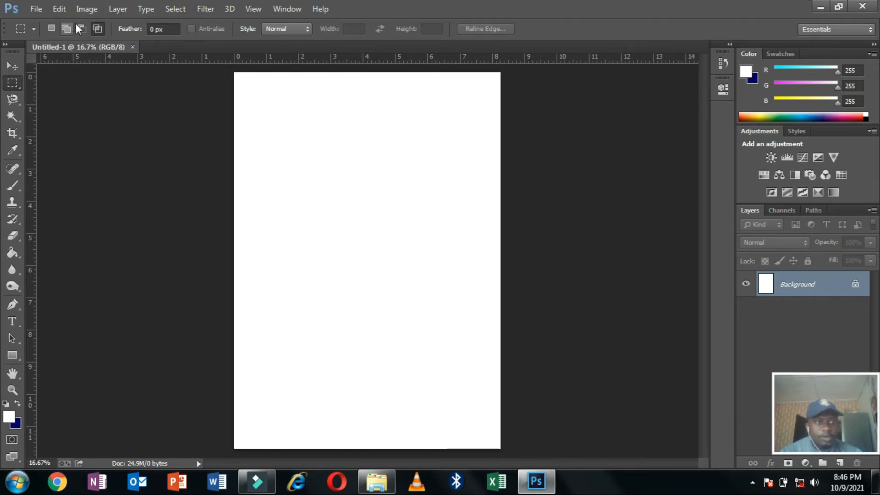
left_click(97, 29)
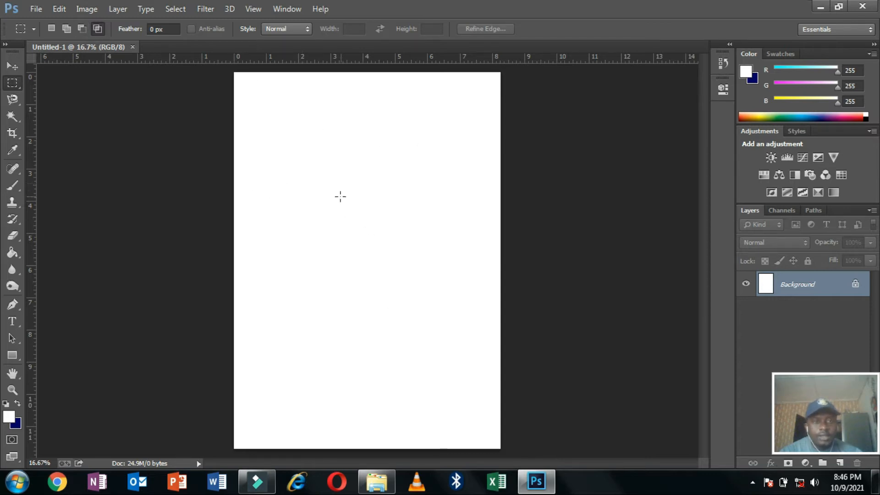
Build a stepped selection from four overlapping rectangles, then start subtracting a top-left block.
left_click_drag(259, 125, 406, 251)
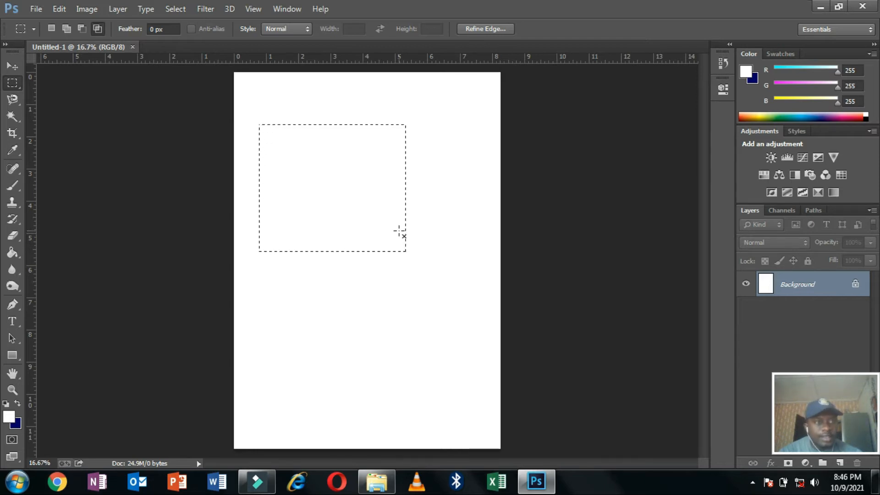
left_click(65, 28)
left_click_drag(436, 186, 360, 290)
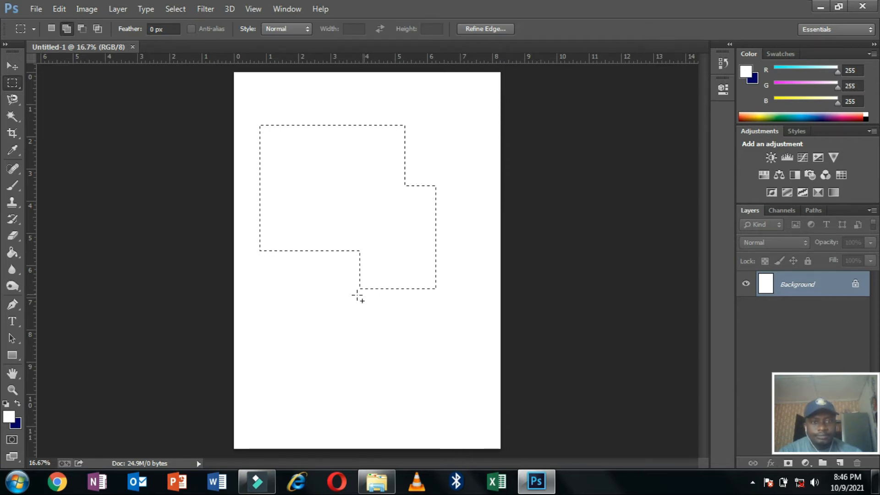
left_click_drag(327, 270, 392, 342)
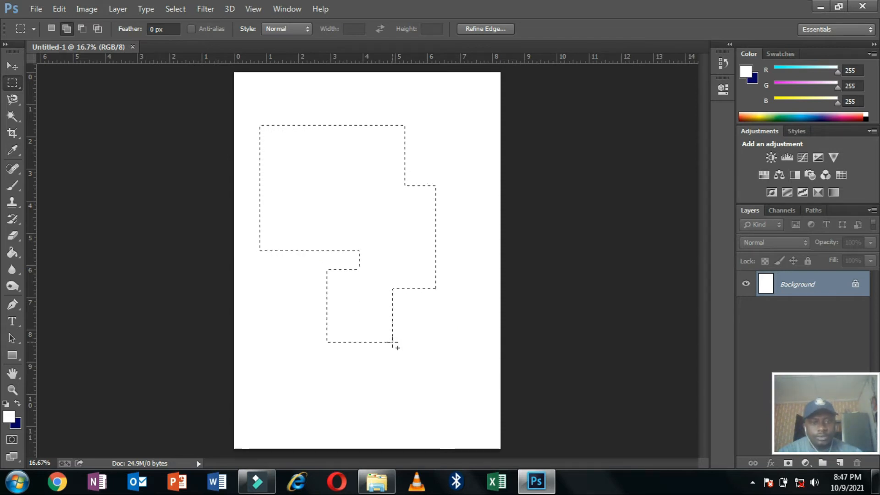
left_click_drag(412, 309, 349, 397)
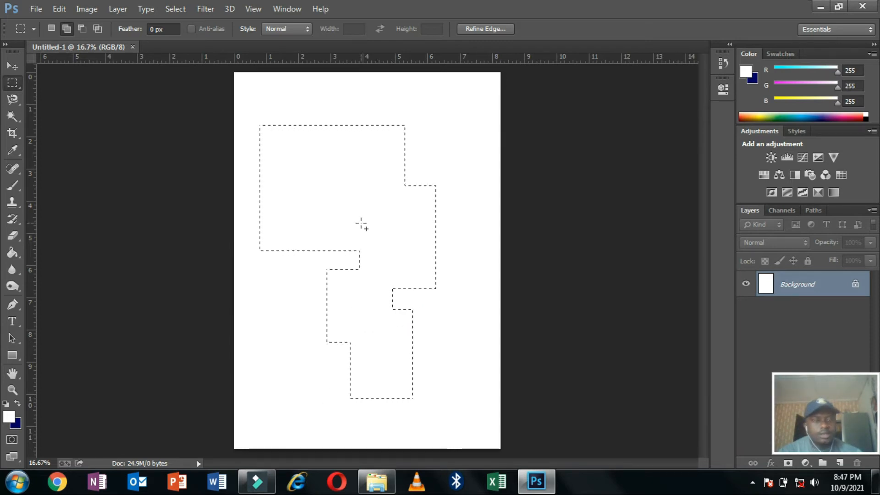
left_click(82, 31)
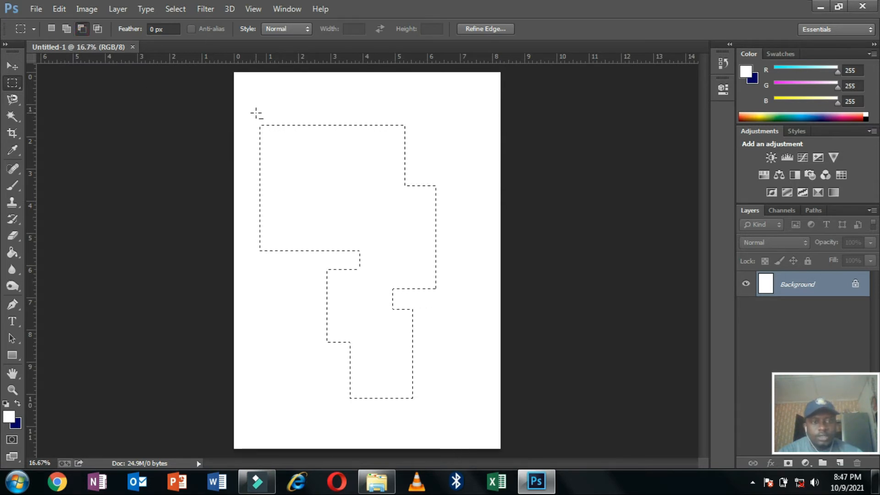
left_click_drag(281, 137, 329, 202)
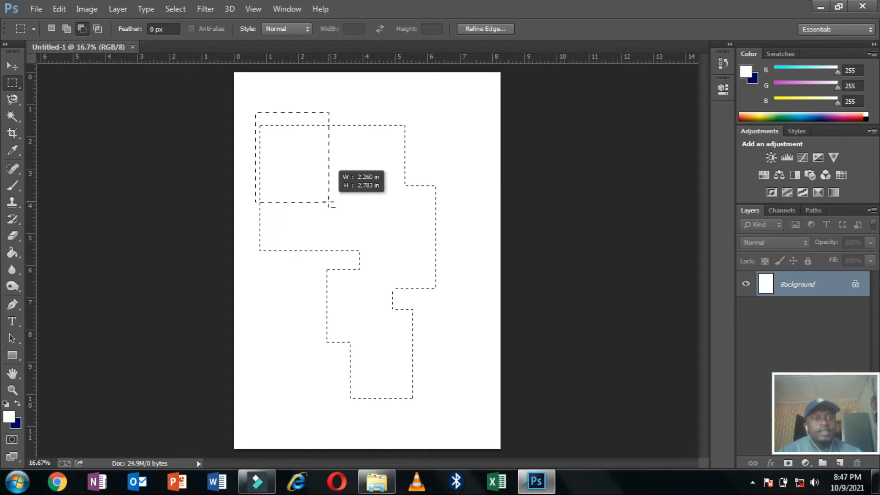
Cut the top-left block and notches at the upper and lower right from the selection.
left_click_drag(329, 202, 329, 202)
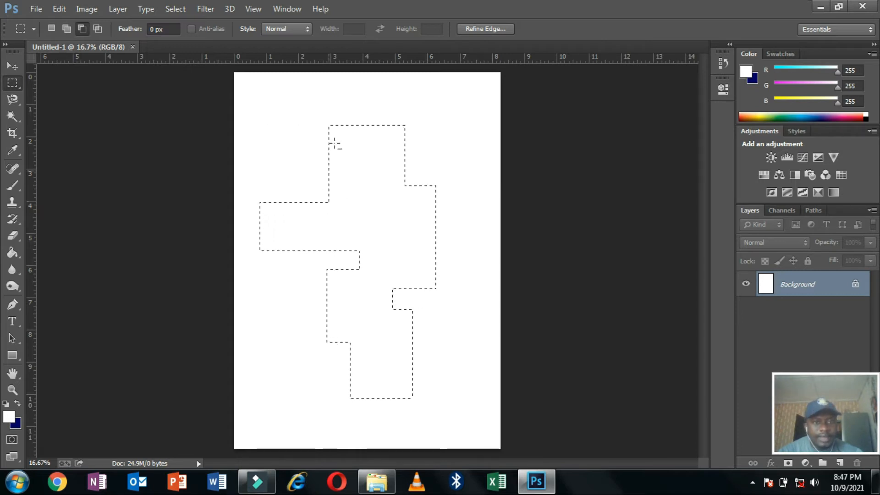
left_click_drag(360, 98, 444, 159)
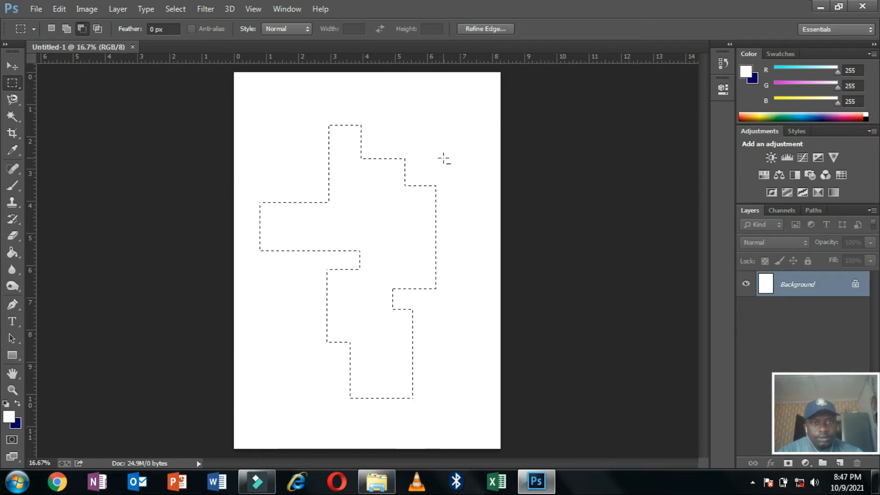
left_click_drag(431, 366, 379, 427)
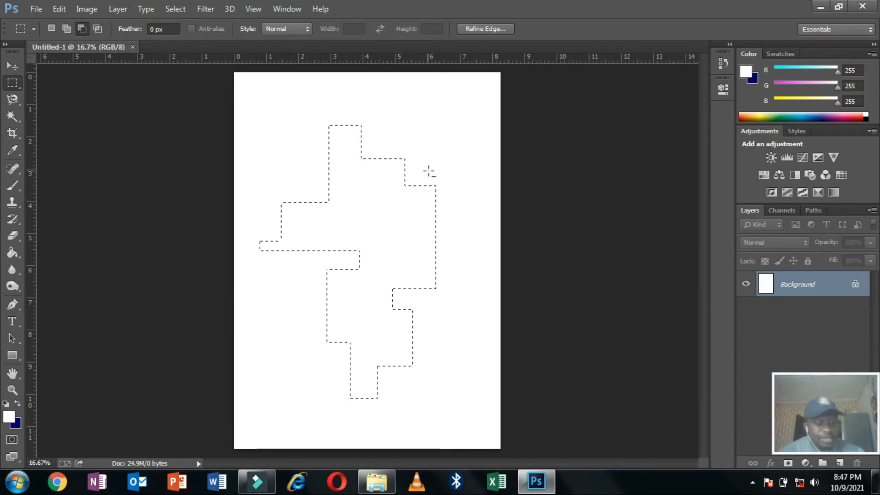
Clear the remaining selection from the page.
left_click(431, 176)
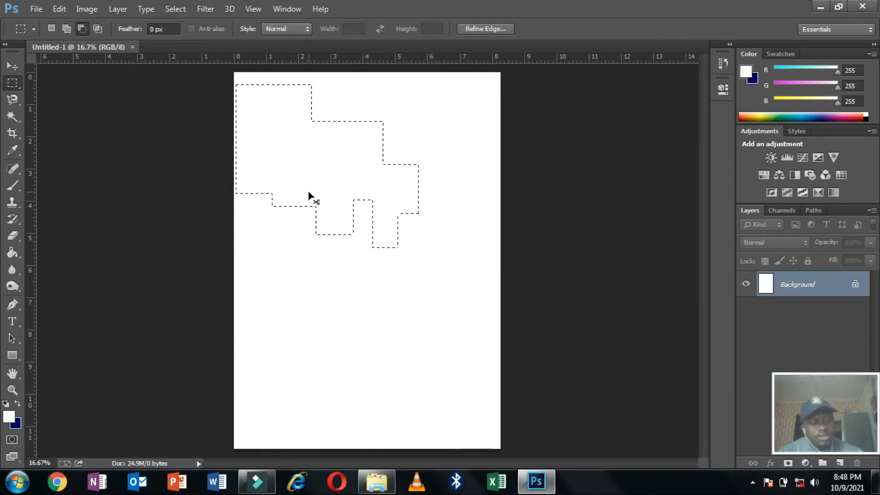
left_click(309, 192)
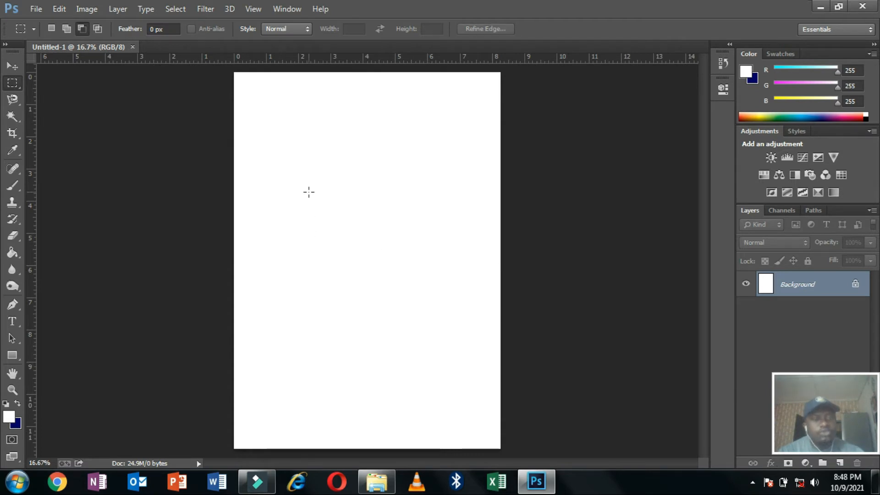
left_click(34, 13)
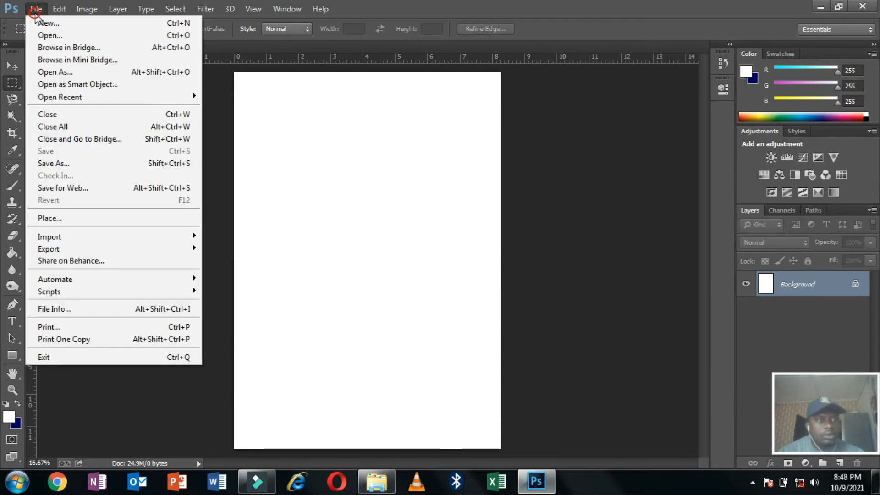
left_click(58, 35)
left_click(195, 160)
left_click(334, 318)
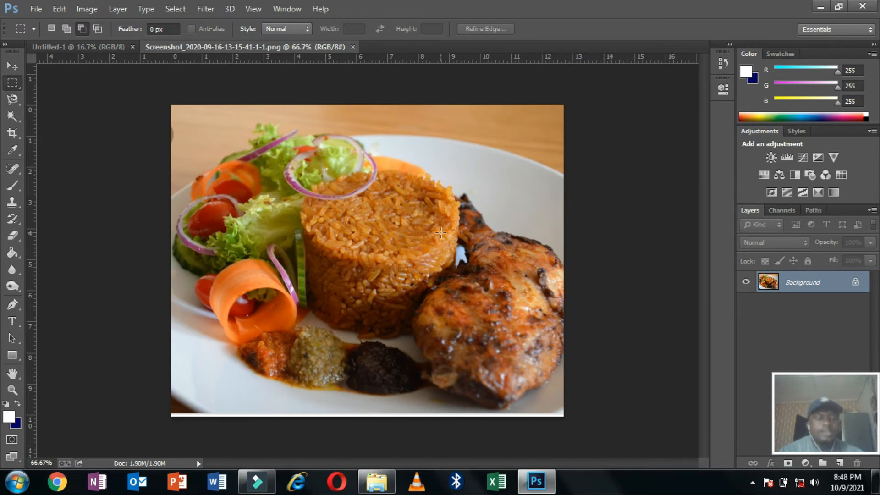
right_click(12, 84)
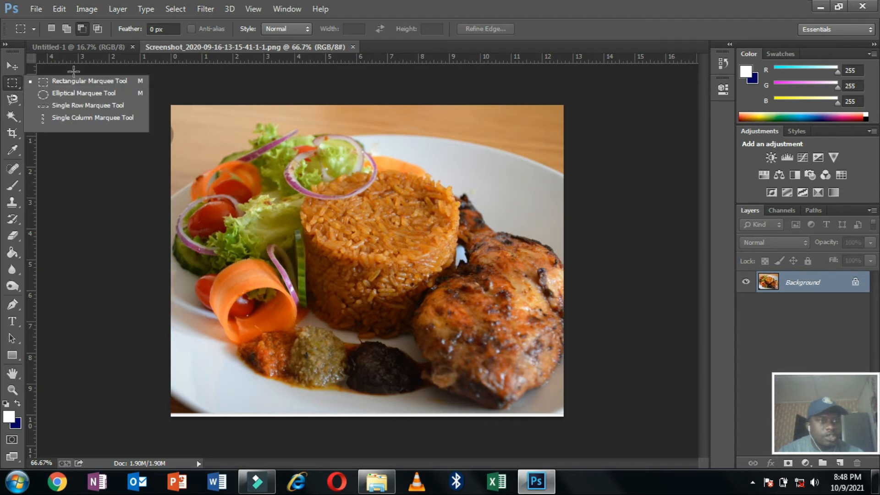
left_click(71, 85)
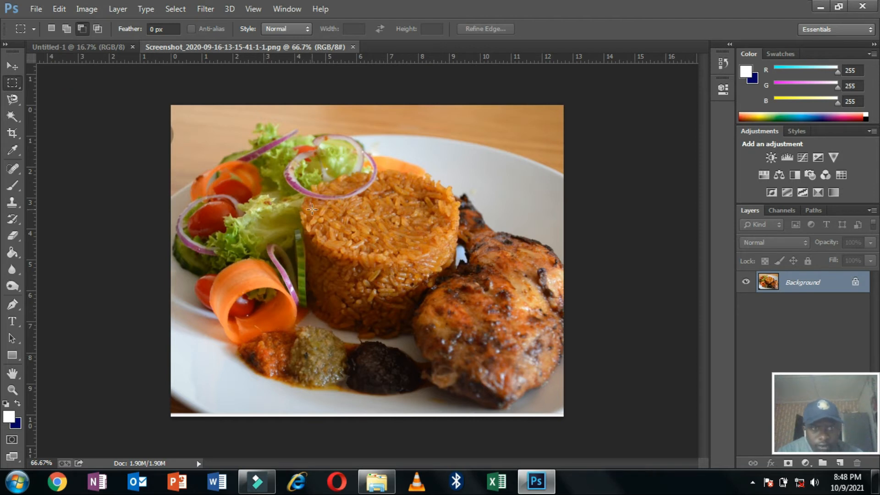
Select a rectangle over the rice mound's right side and move it left over the salad.
left_click_drag(376, 172, 464, 286)
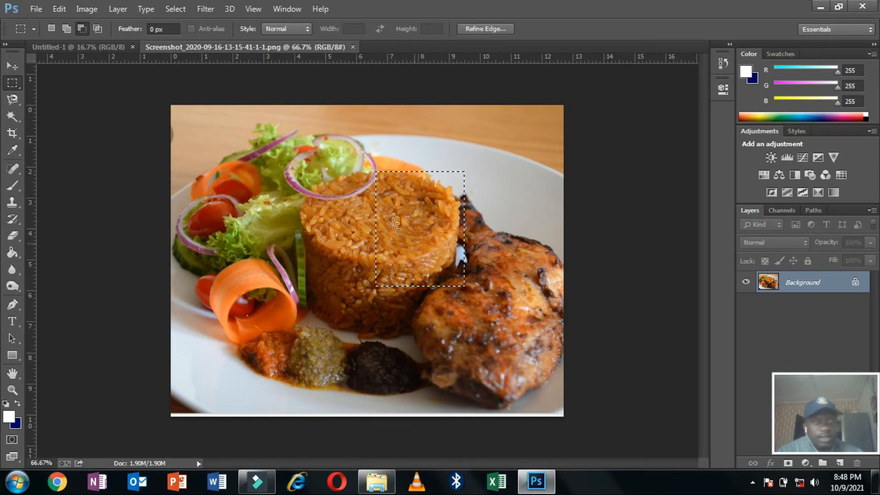
left_click(13, 66)
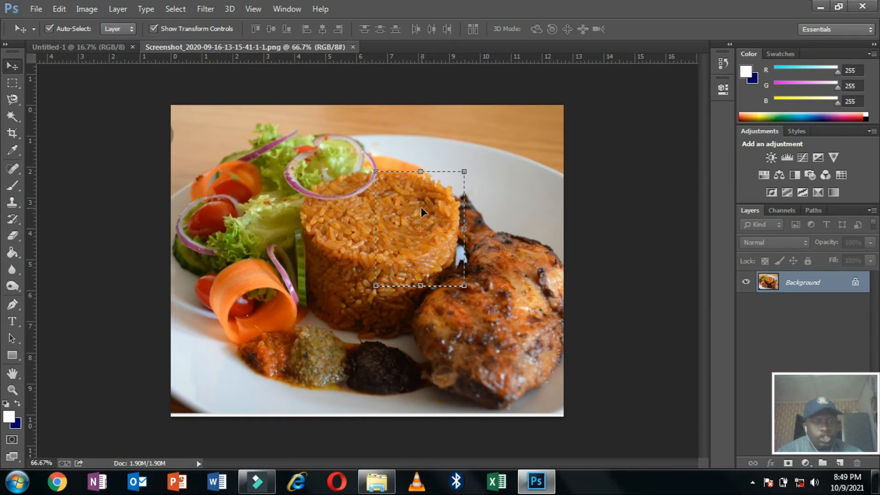
left_click_drag(420, 207, 244, 208)
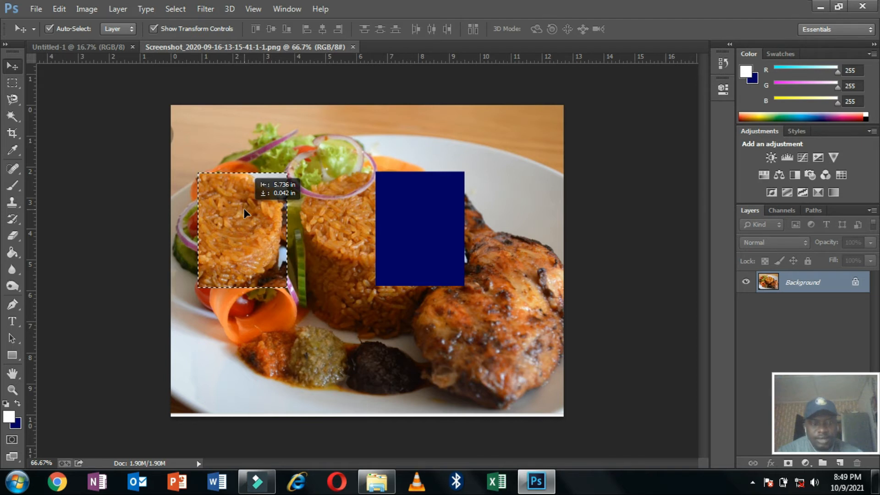
Try several moves of the rice patch, undoing each one.
left_click_drag(244, 210, 299, 211)
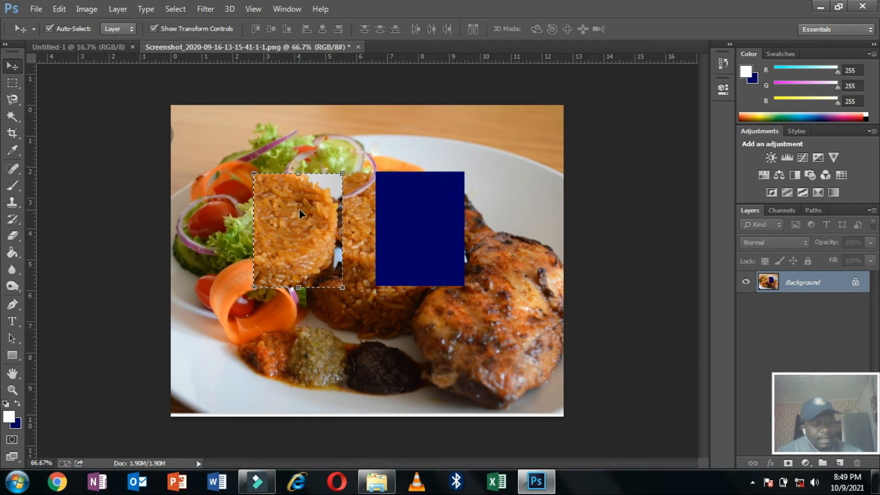
key("ctrl+z")
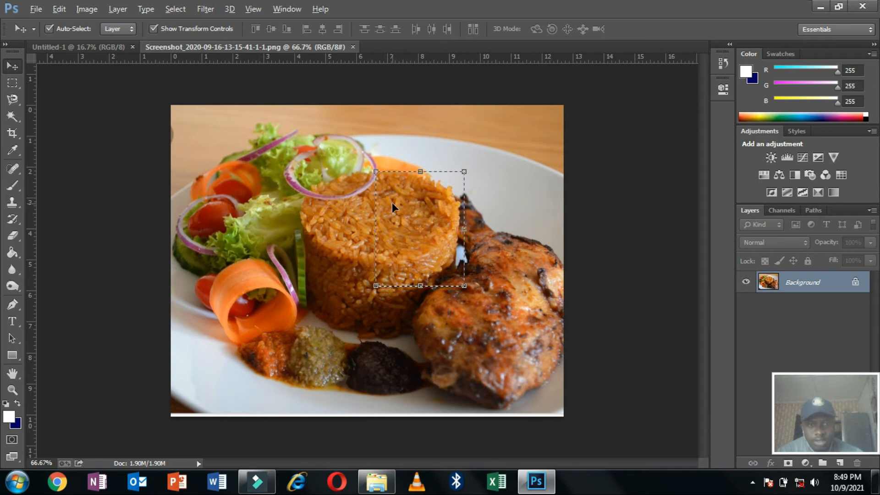
left_click_drag(401, 206, 249, 224)
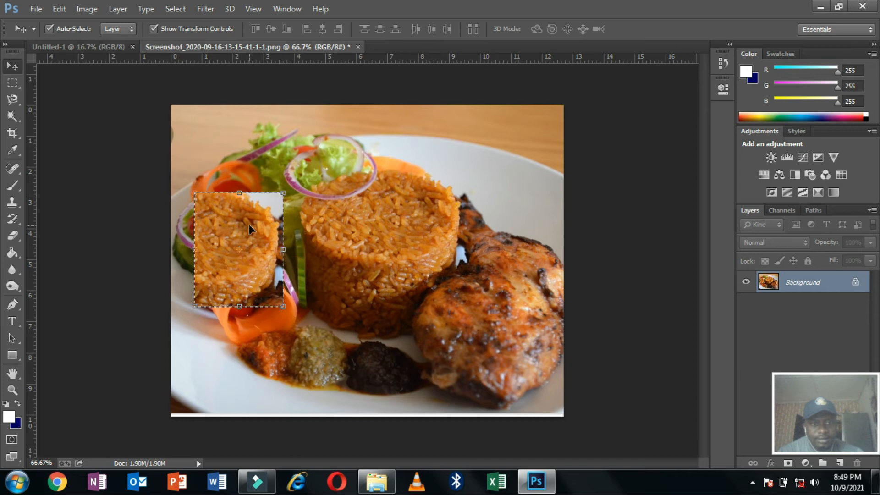
key("ctrl+alt+z")
key("ctrl+alt+z")
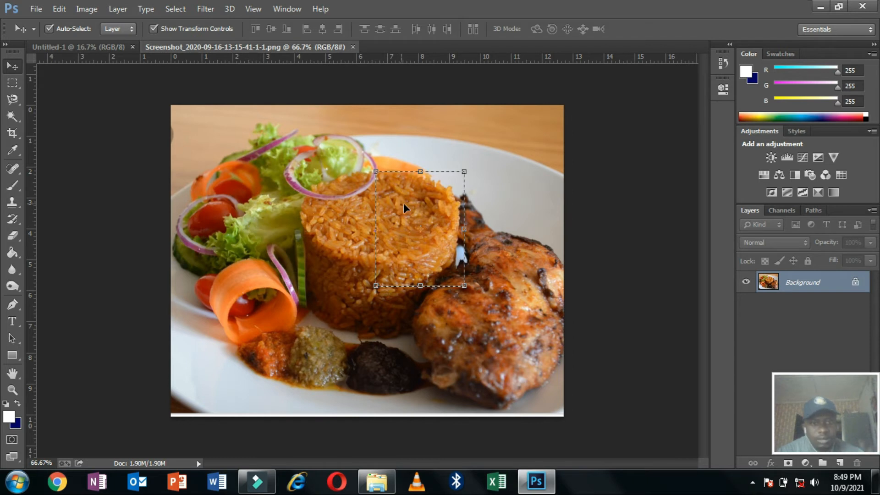
left_click_drag(424, 198, 272, 191)
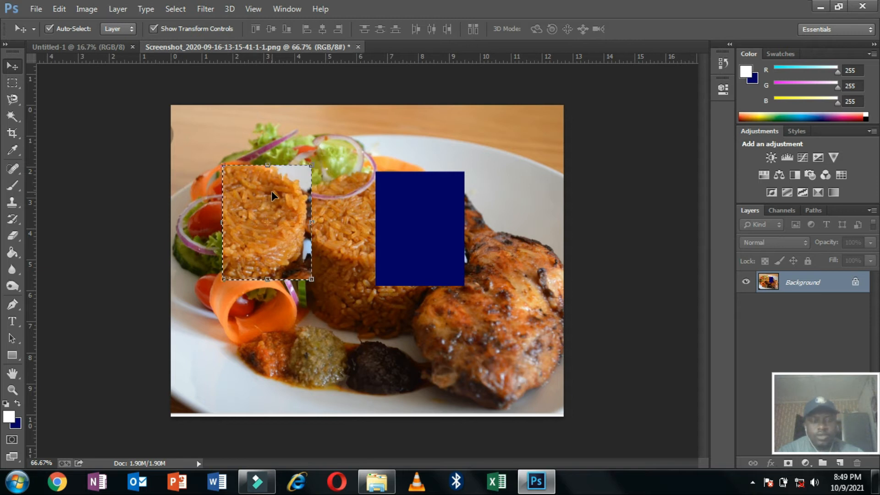
key("ctrl+z")
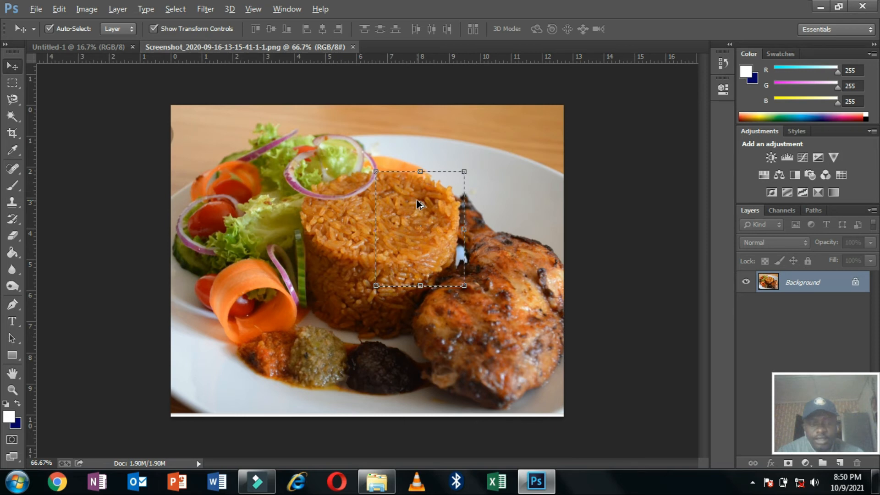
Place two more copies of the rice patch on the plate and deselect.
left_click_drag(420, 204, 489, 177)
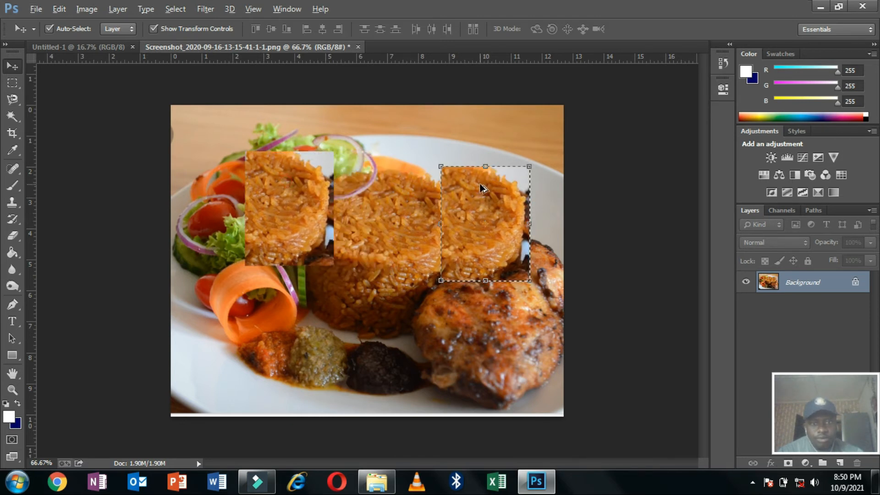
left_click_drag(479, 185, 378, 289)
key("ctrl+d")
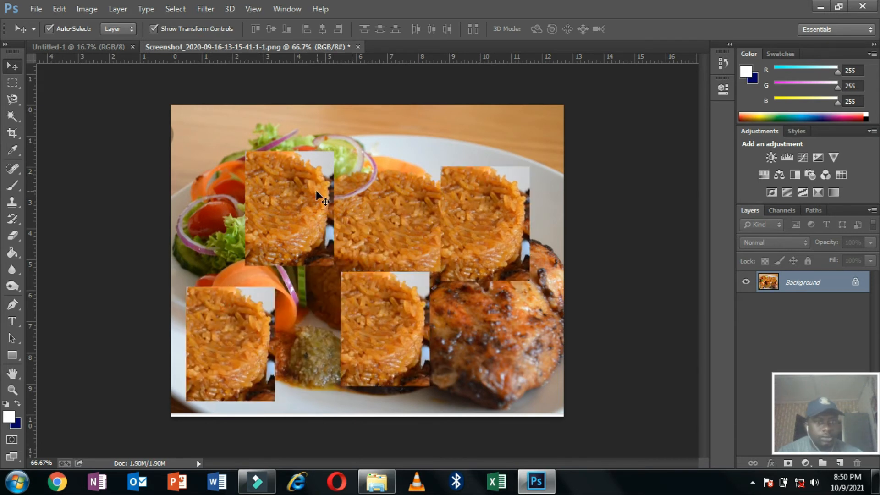
left_click(12, 82)
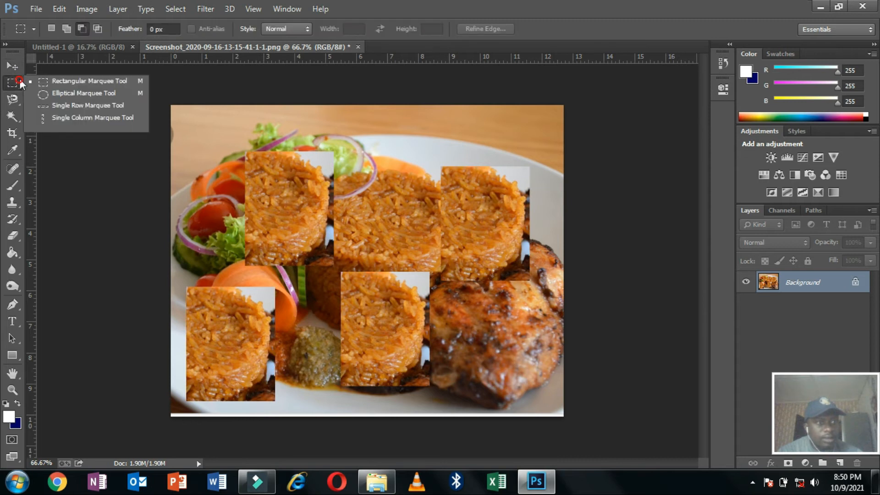
Select a circular area over the top-left rice and move it down and right.
left_click(57, 94)
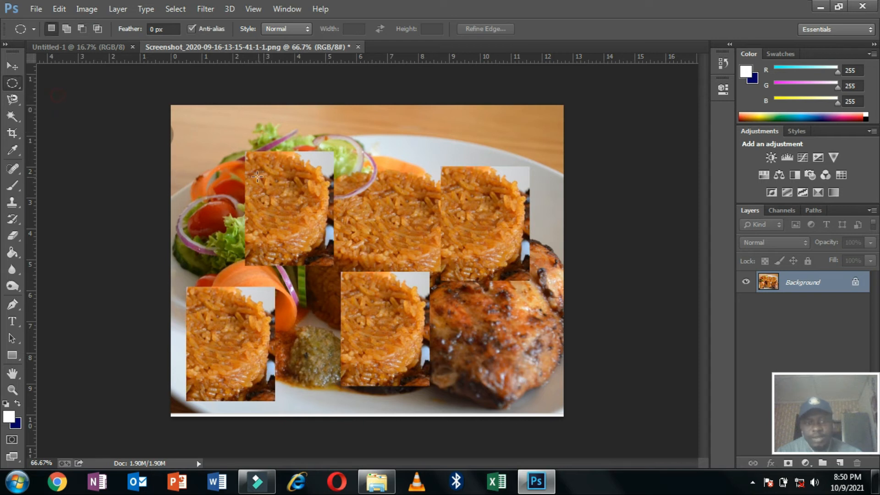
left_click_drag(240, 144, 386, 299)
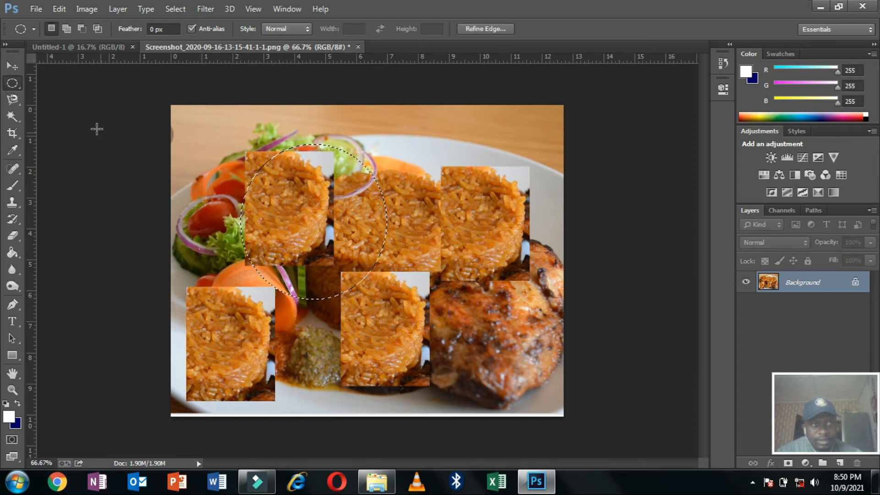
left_click(17, 64)
left_click_drag(323, 236, 474, 309)
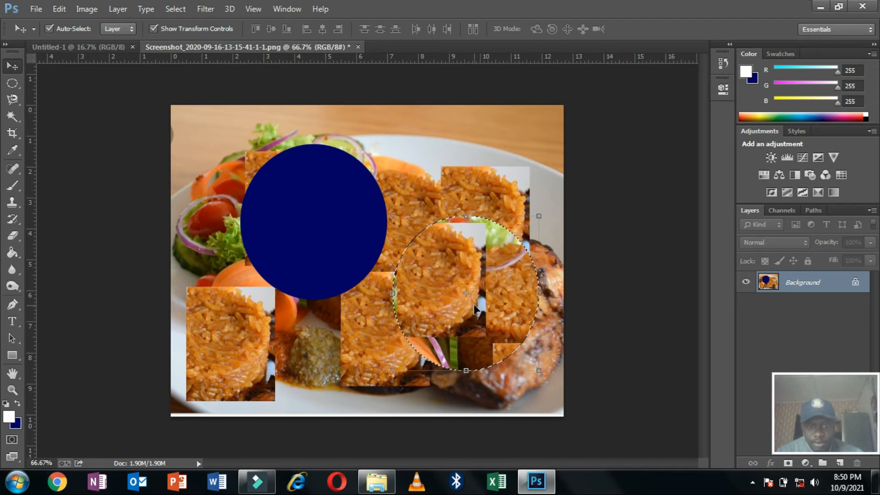
Place round rice copies to the upper left and right, then return to the Rectangular Marquee.
left_click_drag(457, 266, 262, 208)
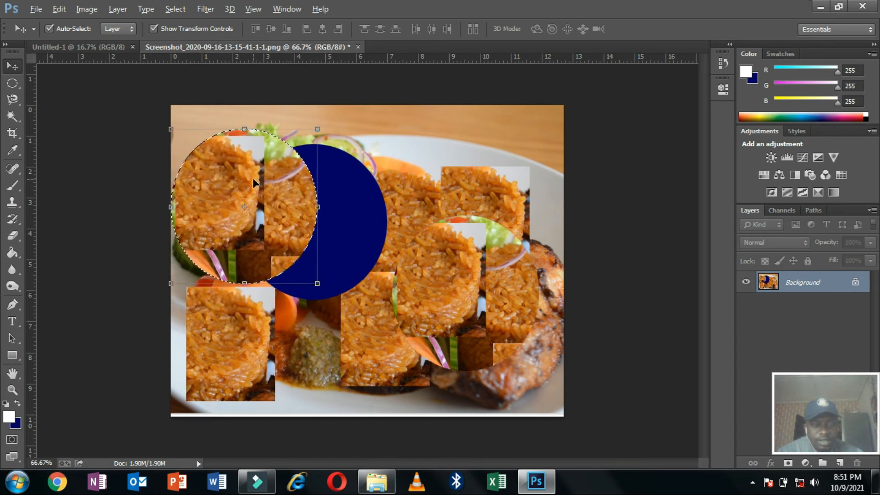
left_click_drag(254, 179, 408, 232)
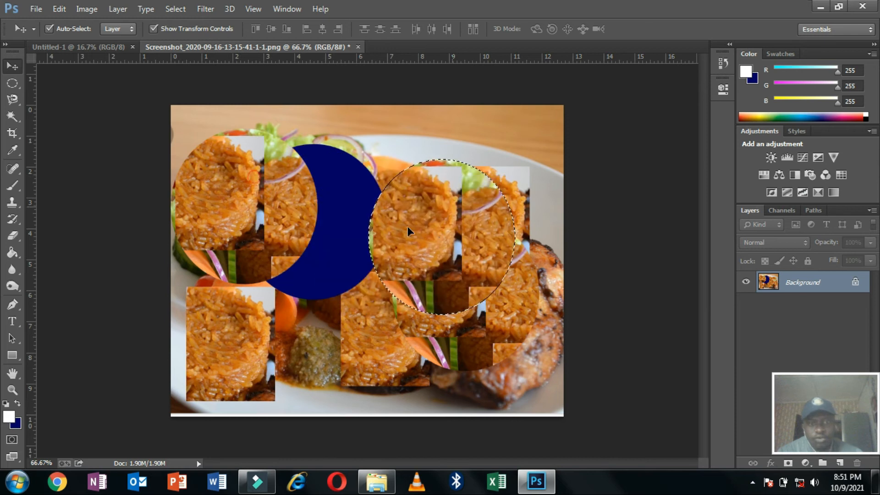
left_click(13, 84)
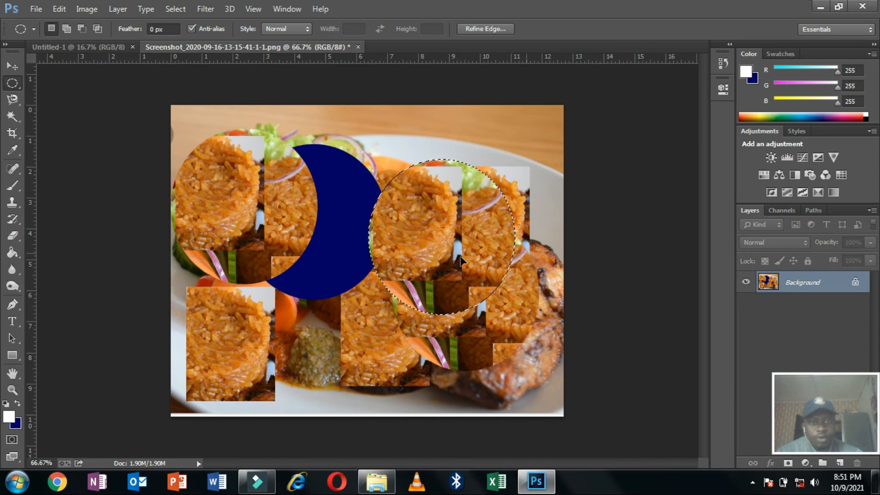
right_click(11, 84)
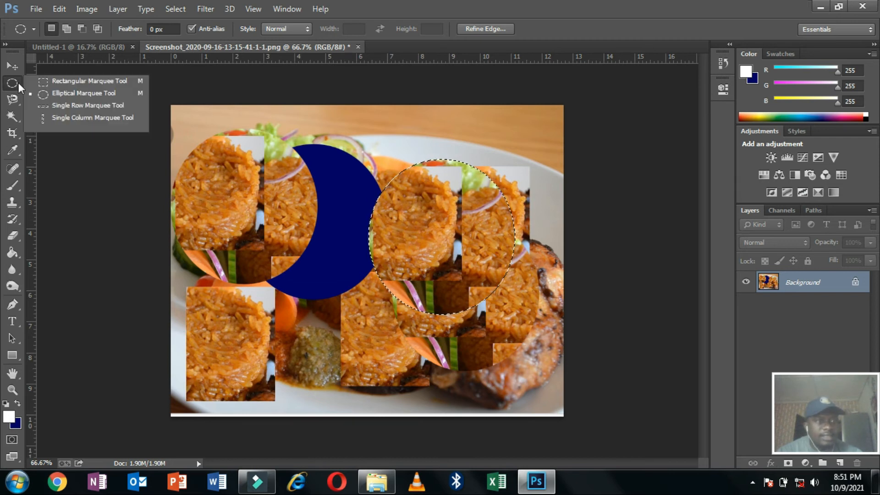
left_click(61, 82)
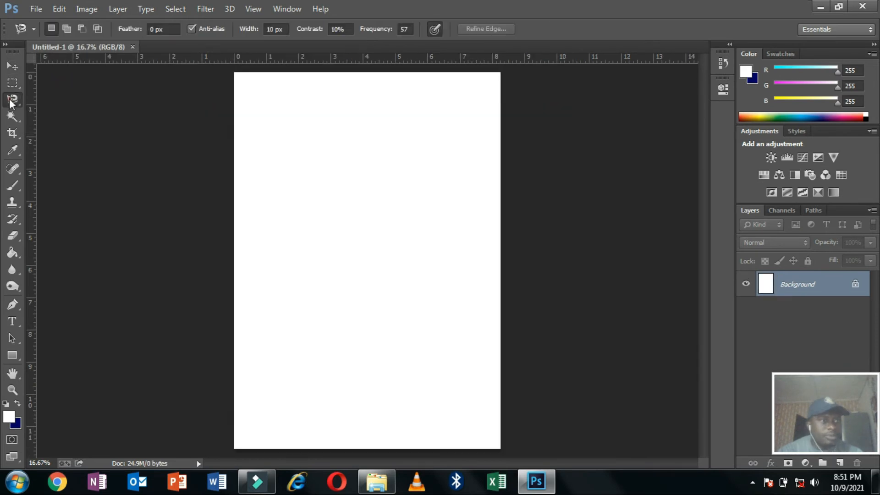
Reopen the original food screenshot and switch to the freehand Lasso Tool.
right_click(11, 99)
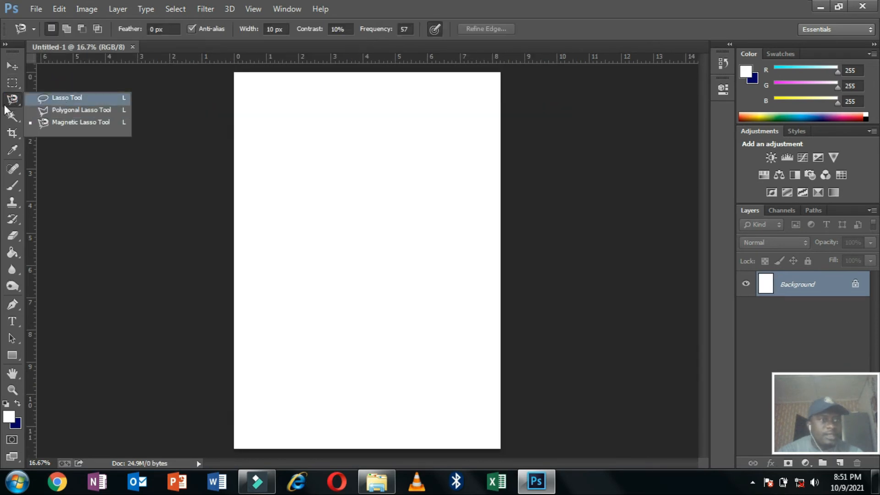
left_click(29, 11)
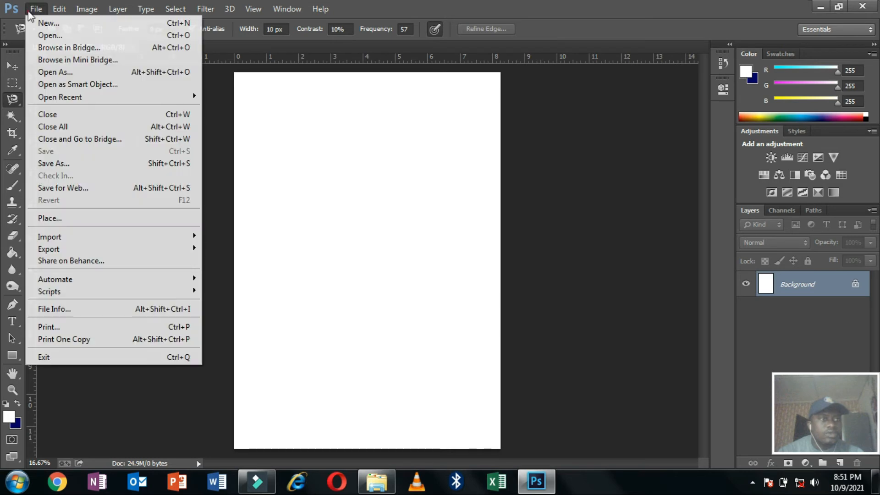
left_click(55, 37)
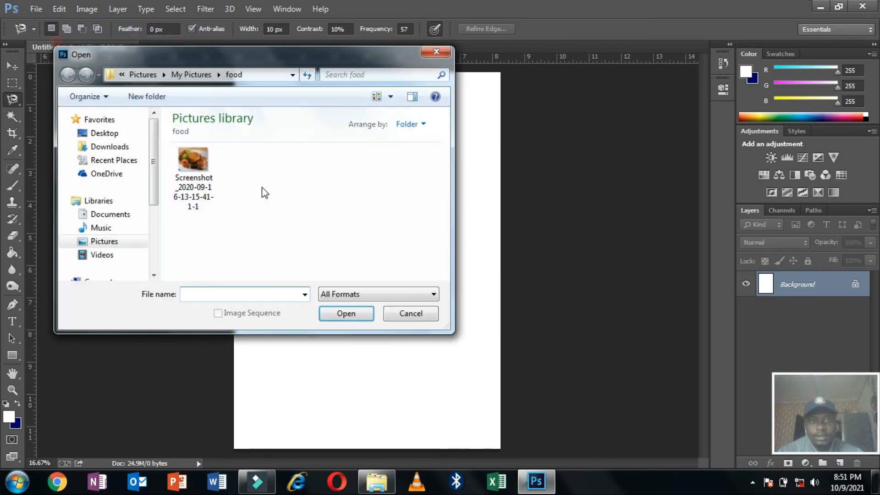
left_click(193, 158)
left_click(335, 321)
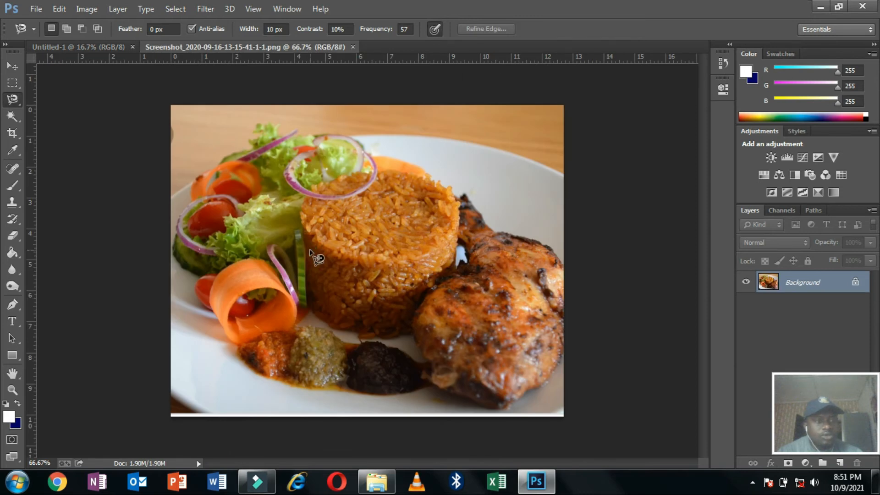
right_click(12, 99)
left_click(49, 96)
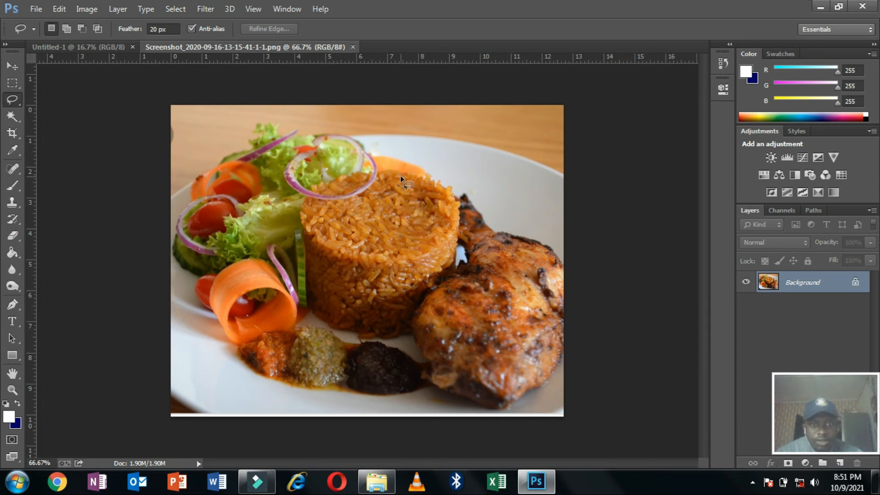
Lasso the top of the rice mound and move the selection to the left.
left_click_drag(406, 175, 419, 179)
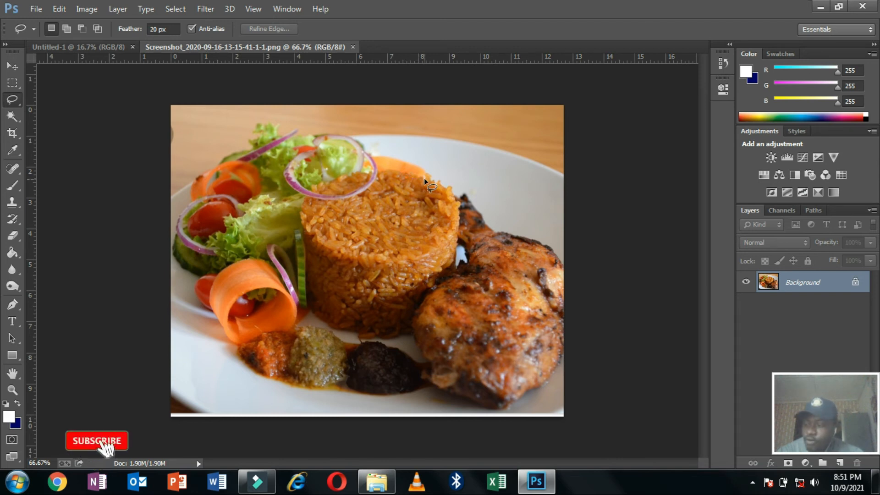
mouse_move(424, 178)
left_mouse_down()
mouse_move(453, 199)
mouse_move(459, 233)
mouse_move(411, 265)
left_mouse_up()
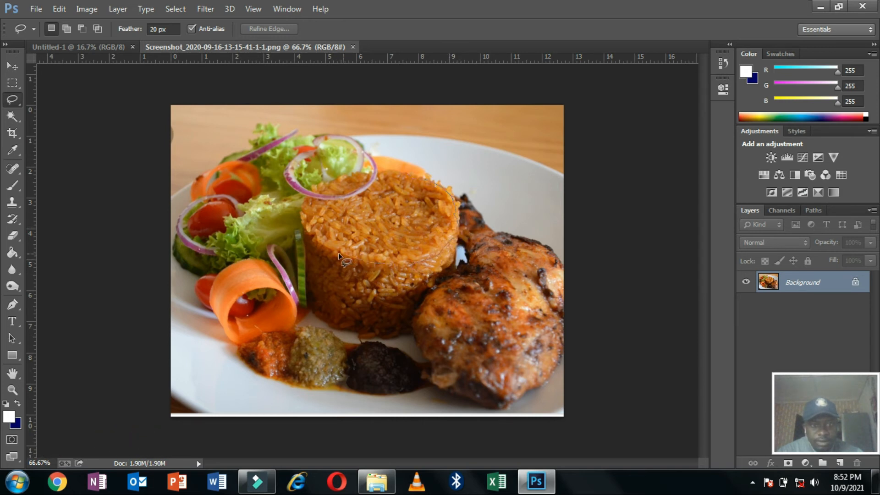
left_click_drag(313, 239, 303, 228)
left_click_drag(409, 173, 412, 177)
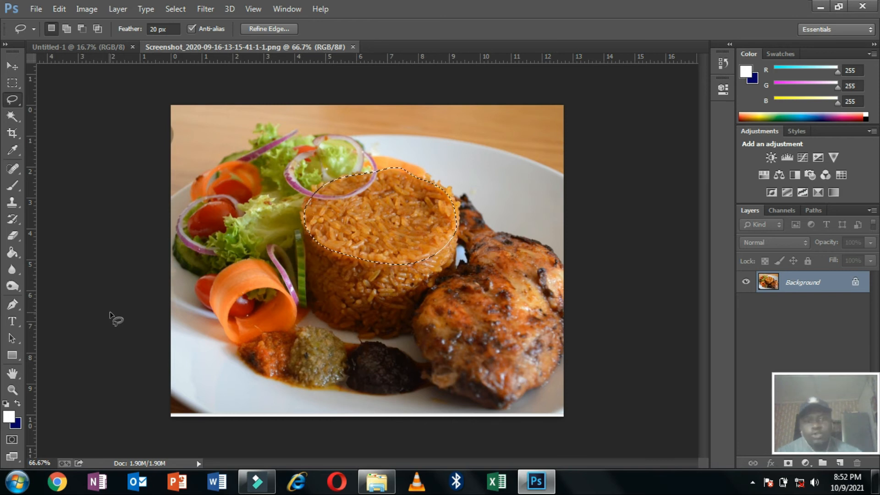
left_click(12, 69)
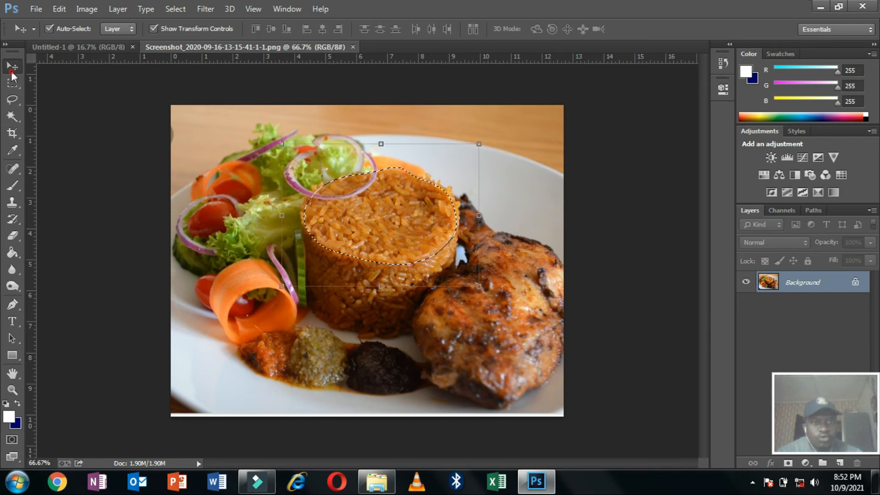
left_click_drag(403, 228, 252, 225)
Deselect and switch to the Polygonal Lasso Tool.
left_click(12, 102)
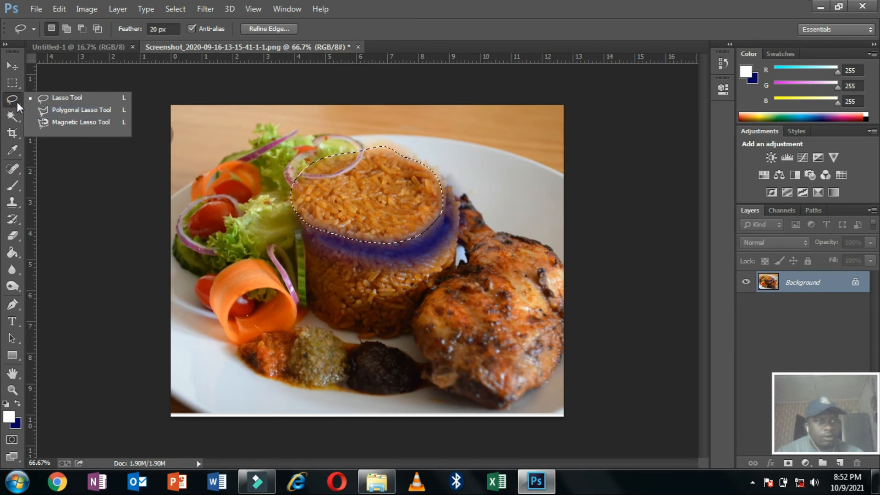
left_click(11, 101)
key("ctrl+d")
left_click(11, 99)
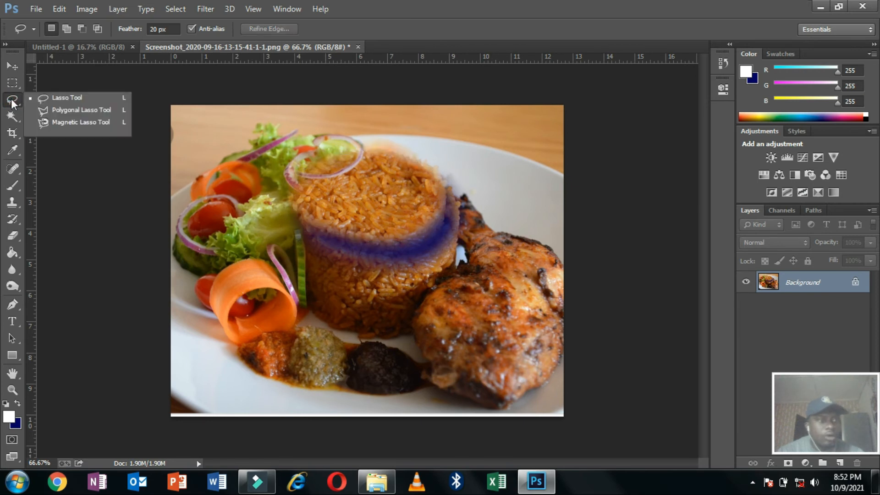
left_click(57, 114)
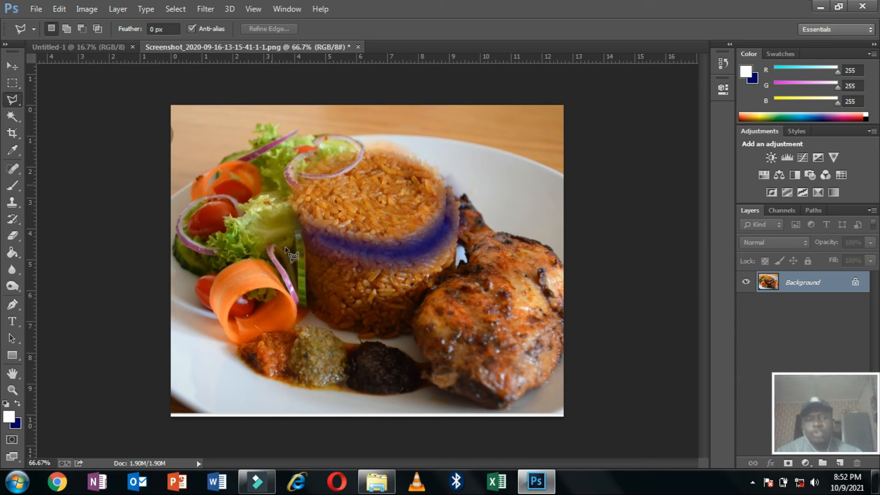
Draw a five-corner polygon selection around the rice and salad.
left_click(12, 99)
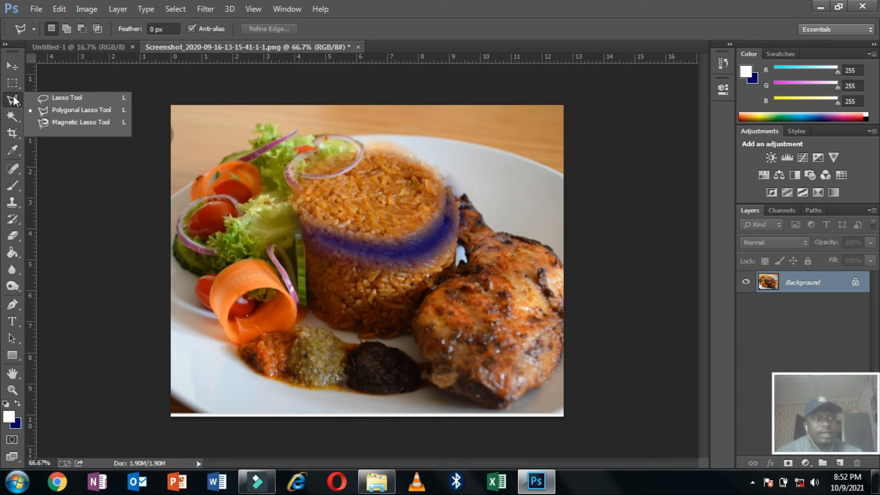
left_click(36, 111)
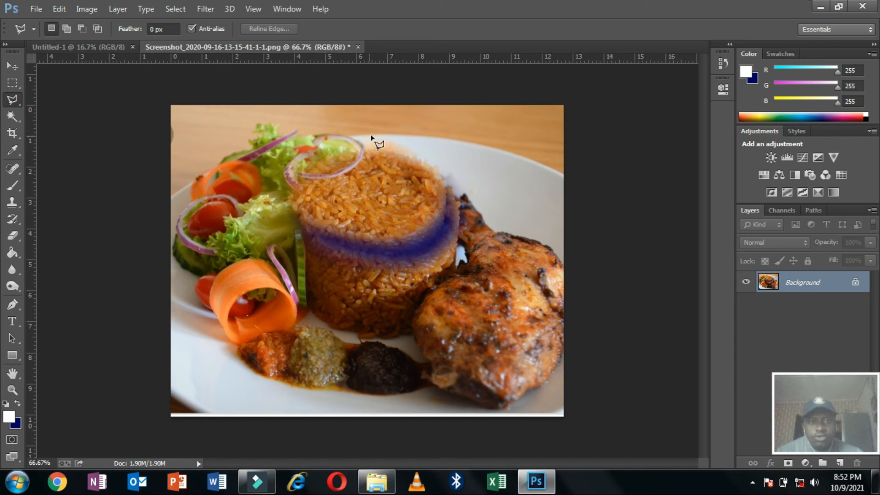
left_click(393, 132)
left_click(241, 135)
left_click(238, 260)
left_click(392, 304)
left_click(500, 208)
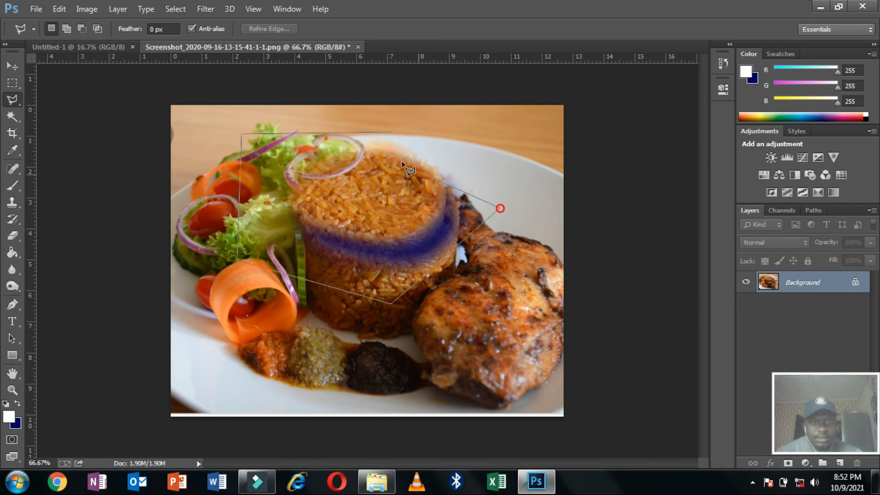
left_click(392, 133)
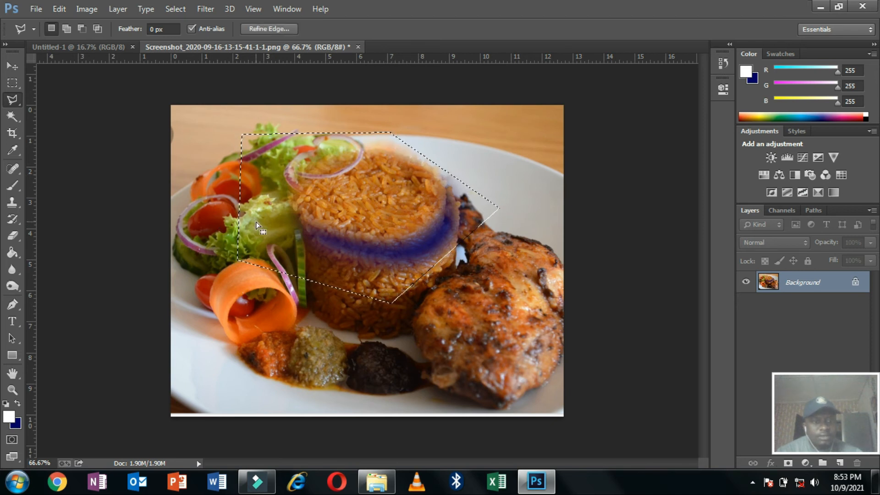
Nudge the polygon selection slightly down-left and deselect.
left_click(14, 68)
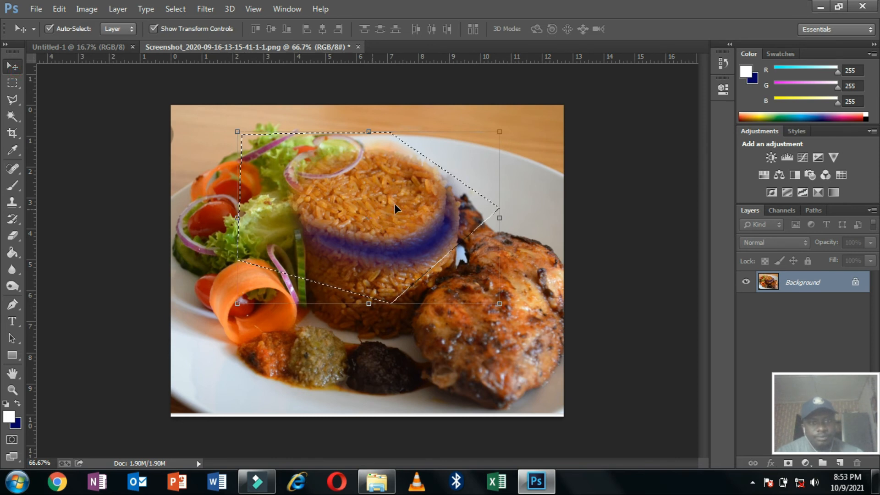
mouse_move(376, 216)
left_mouse_down()
mouse_move(273, 263)
mouse_move(340, 250)
mouse_move(309, 254)
mouse_move(317, 199)
mouse_move(303, 185)
mouse_move(359, 194)
mouse_move(364, 234)
mouse_move(331, 387)
mouse_move(344, 289)
mouse_move(368, 221)
left_mouse_up()
key("ctrl+d")
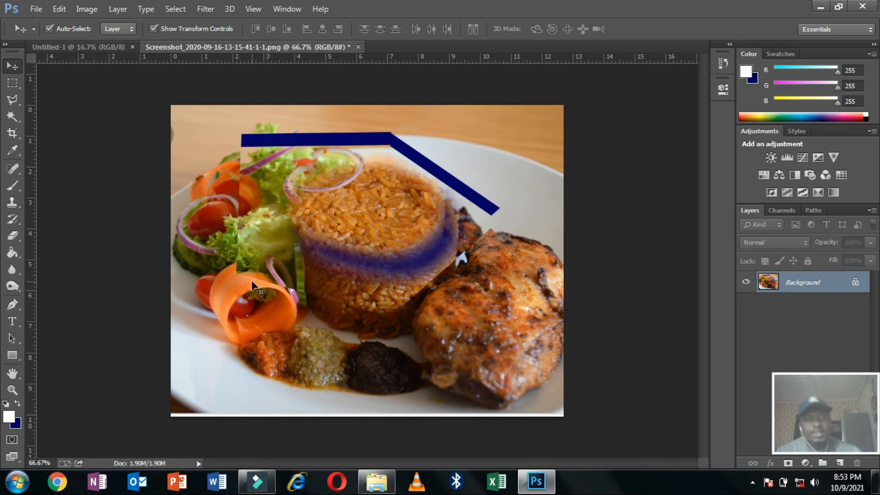
left_click(14, 101)
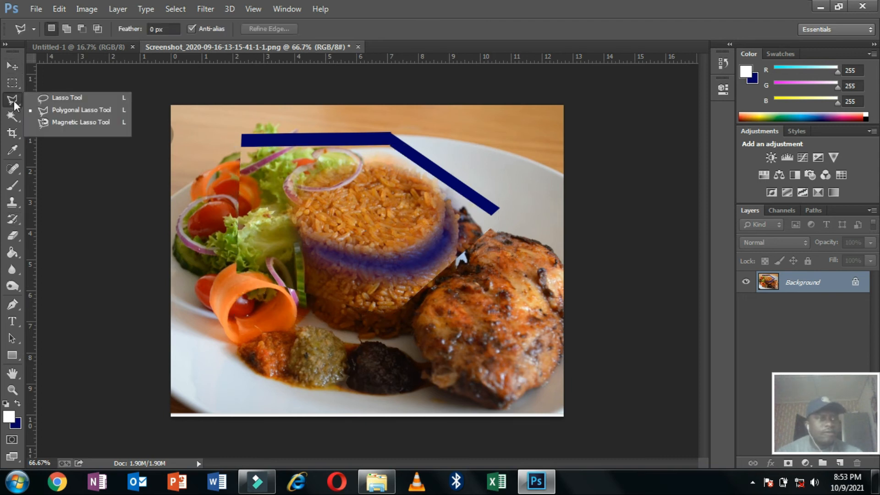
Close the edited photo without saving and reopen the original jollof rice screenshot from the food folder.
left_click(59, 122)
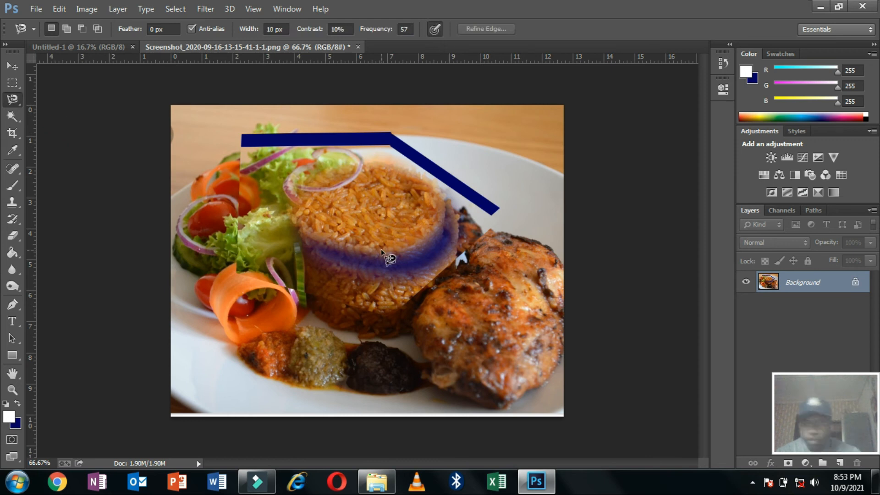
left_click(359, 46)
left_click(442, 189)
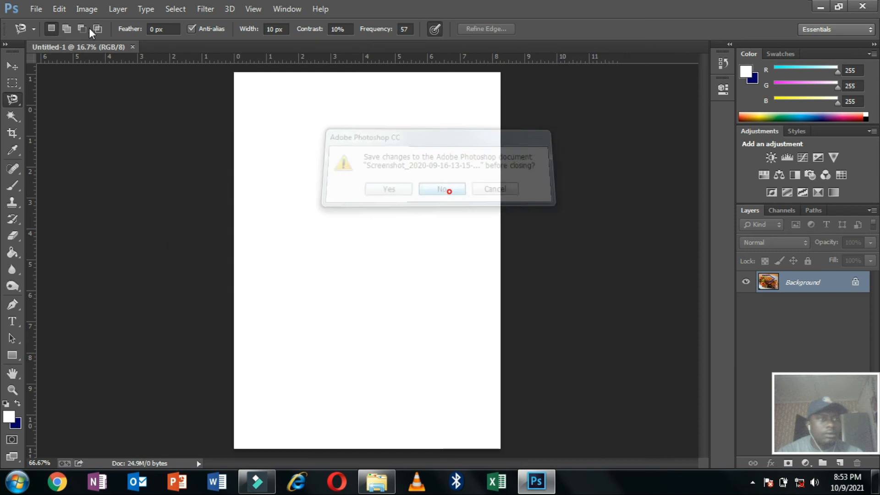
left_click(36, 9)
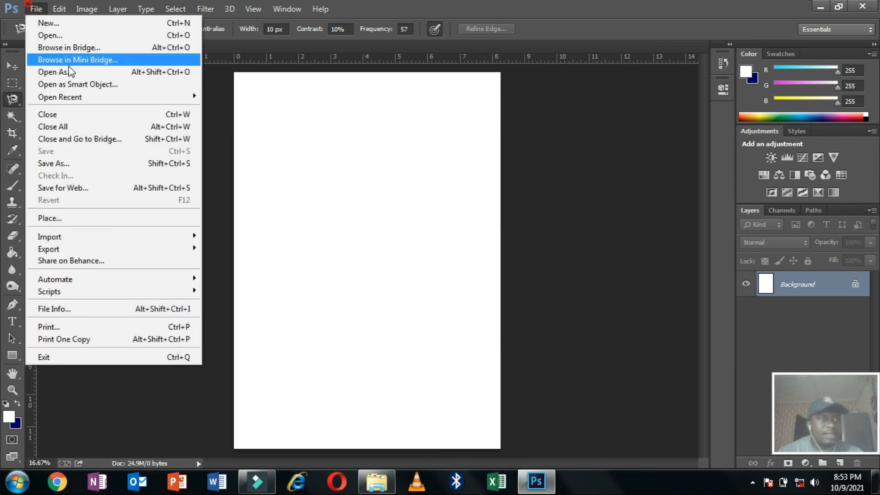
left_click(62, 34)
left_click(199, 165)
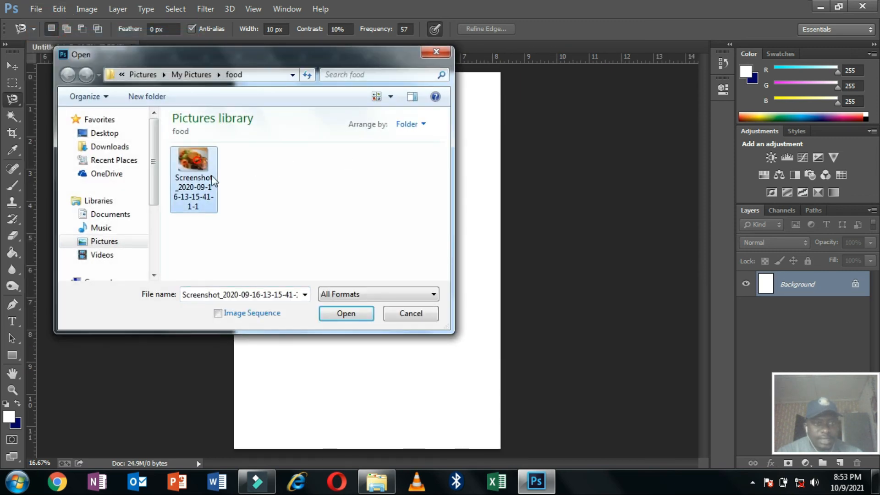
left_click(328, 314)
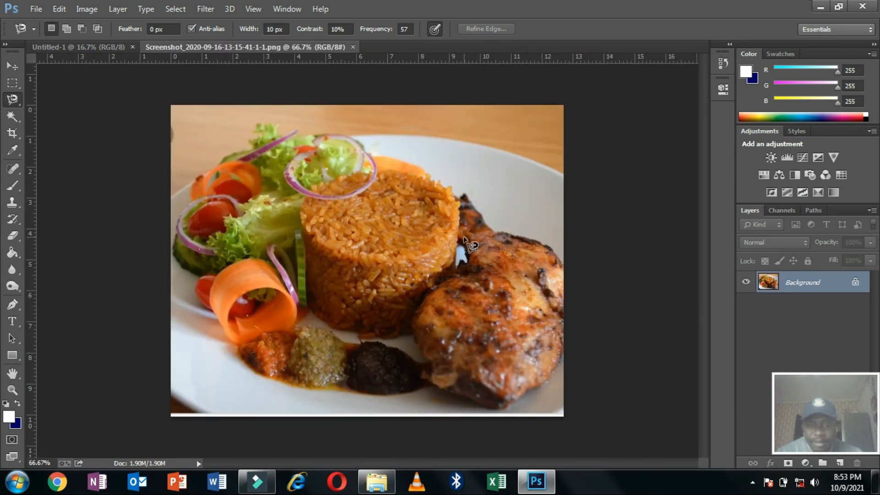
Trace the grilled chicken leg's outline with the Magnetic Lasso to select it.
right_click(12, 99)
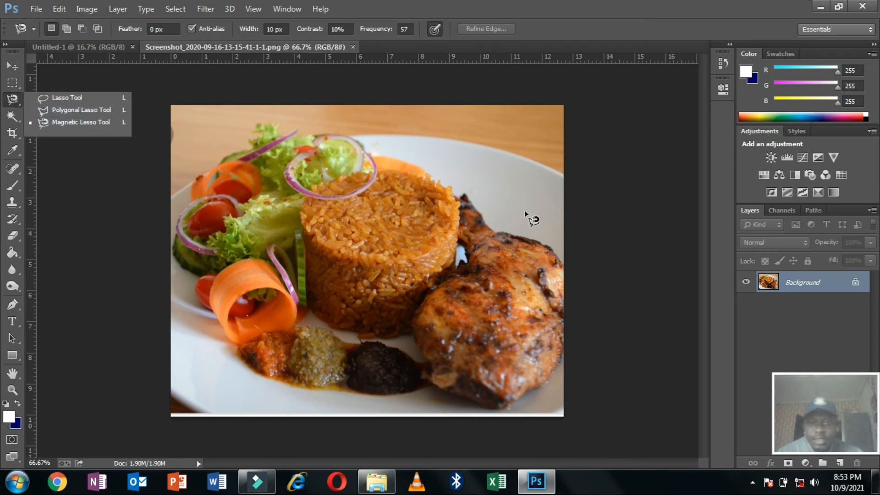
left_click(466, 198)
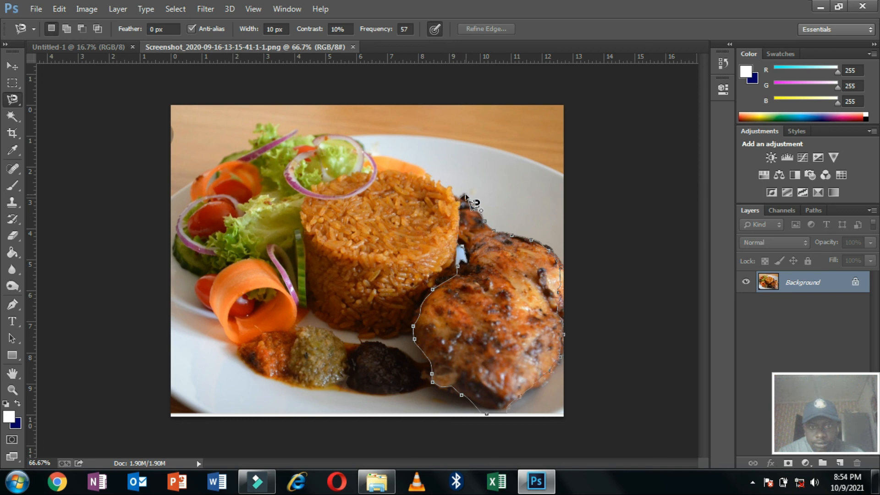
left_click(466, 197)
left_click(12, 66)
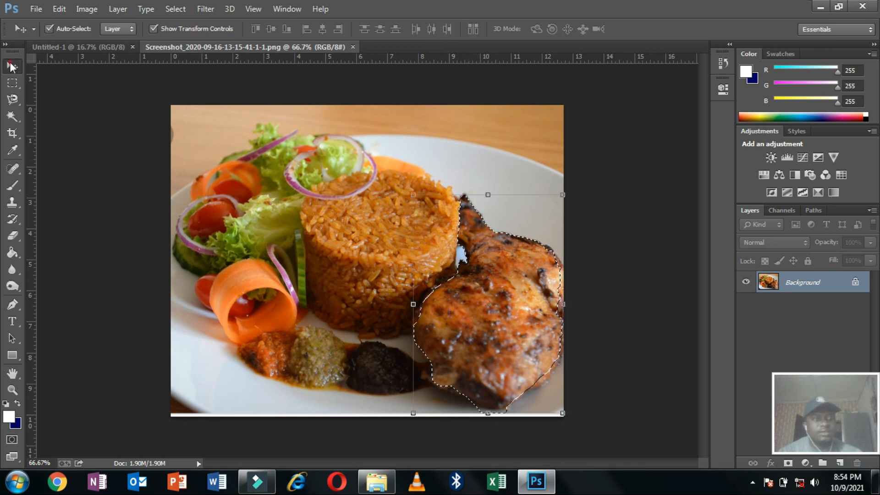
Move the selected chicken leg onto the rice, then Alt-drag a duplicate copy onto the plate.
left_click_drag(516, 287, 318, 241)
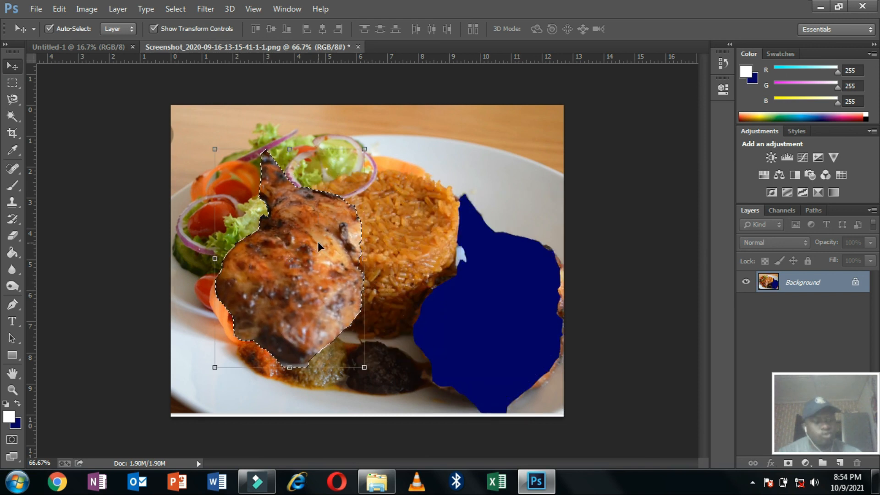
left_click_drag(310, 250, 291, 253)
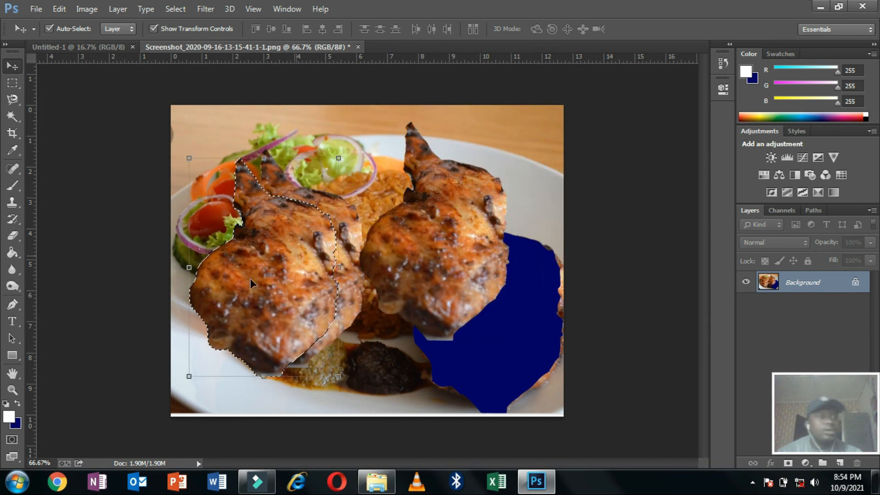
left_click(10, 105)
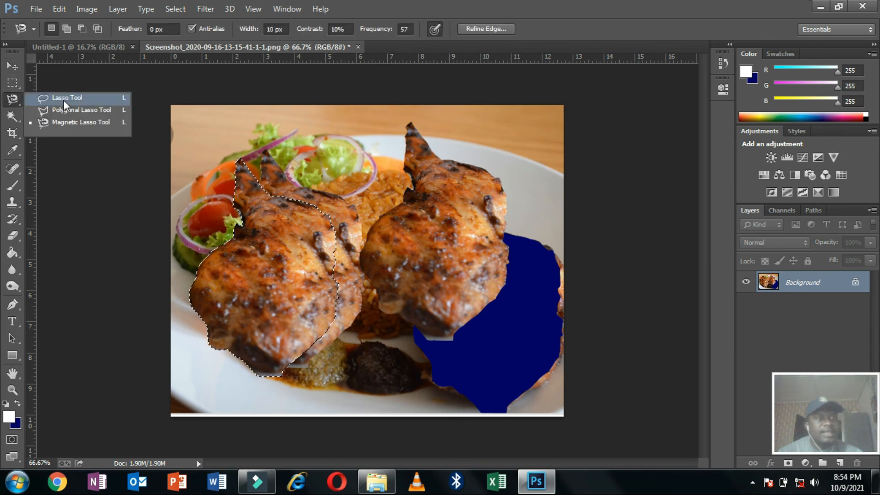
left_click(12, 82)
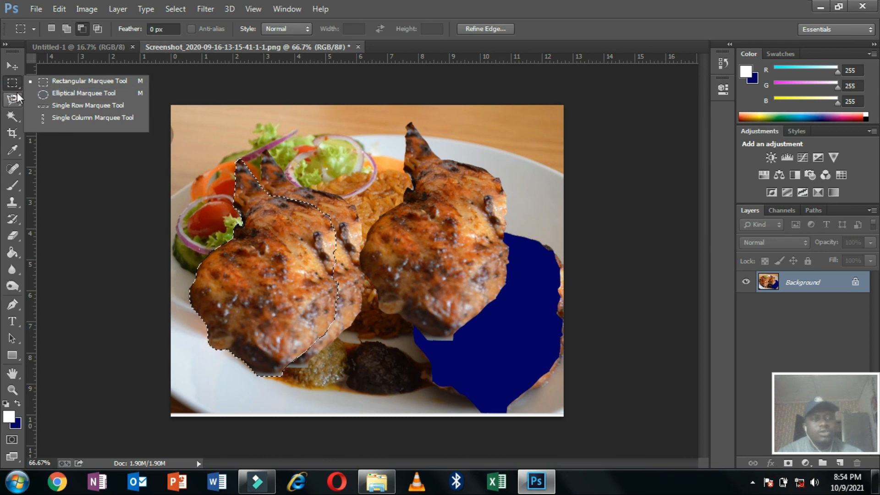
Fit a crop frame around the selected left chicken leg with the Crop tool.
left_click(14, 83)
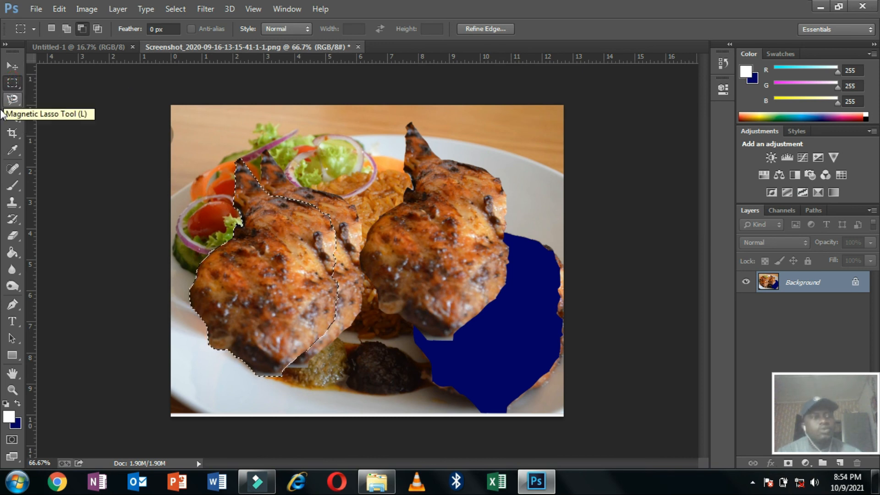
left_click(13, 116)
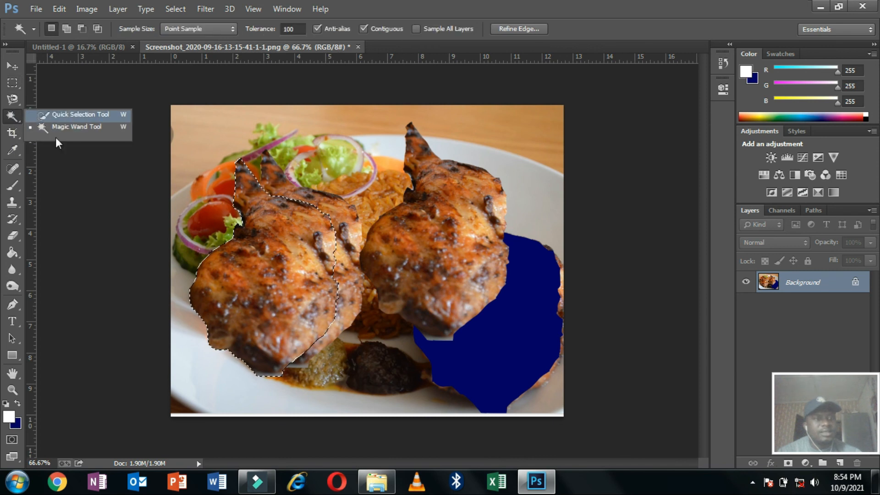
left_click(8, 118)
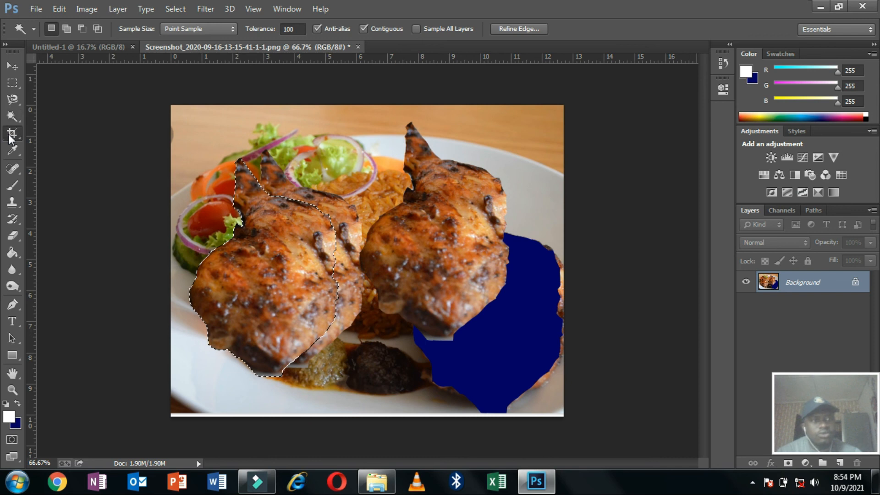
left_click(10, 134)
left_click(10, 133)
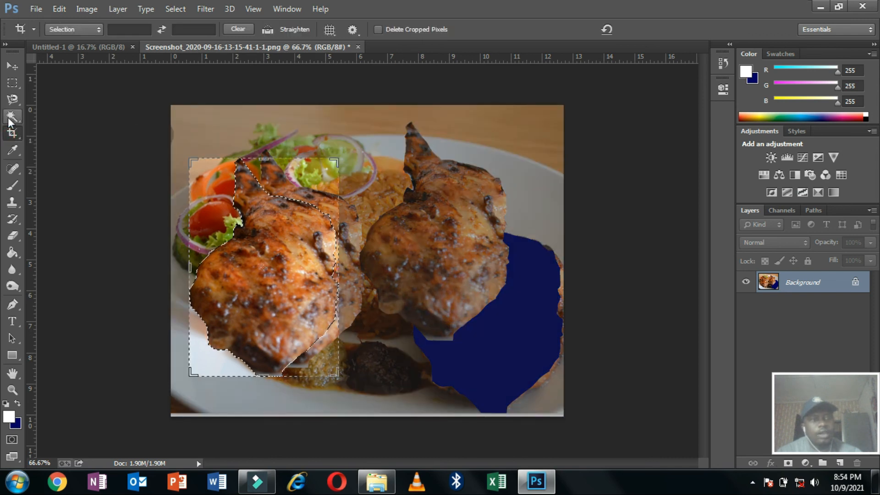